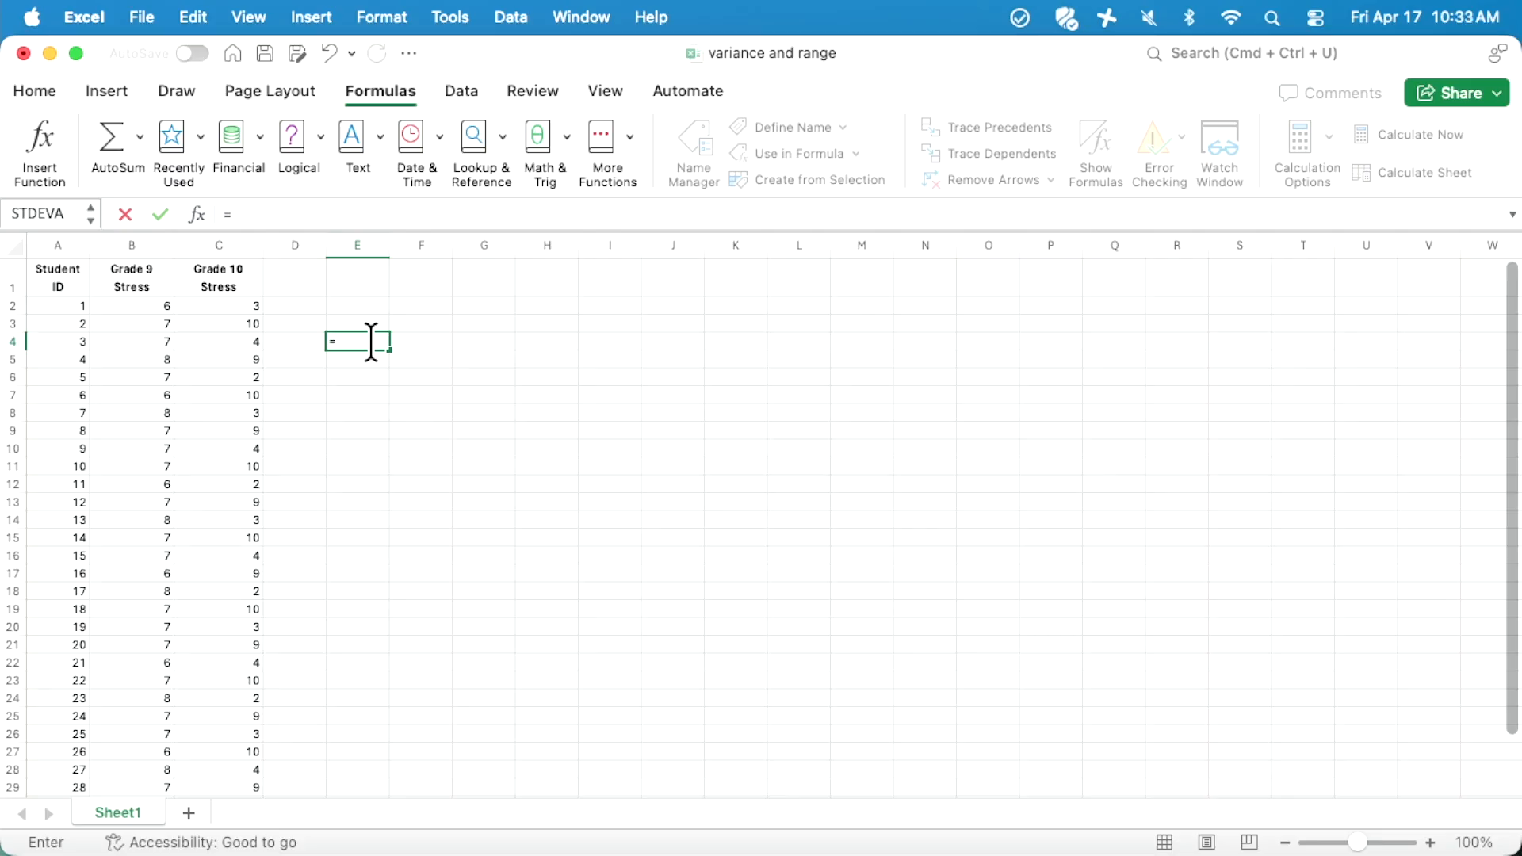
- Begin the formula in E4 with MAX over the Grade 10 stress range C2:C31
type("MA")
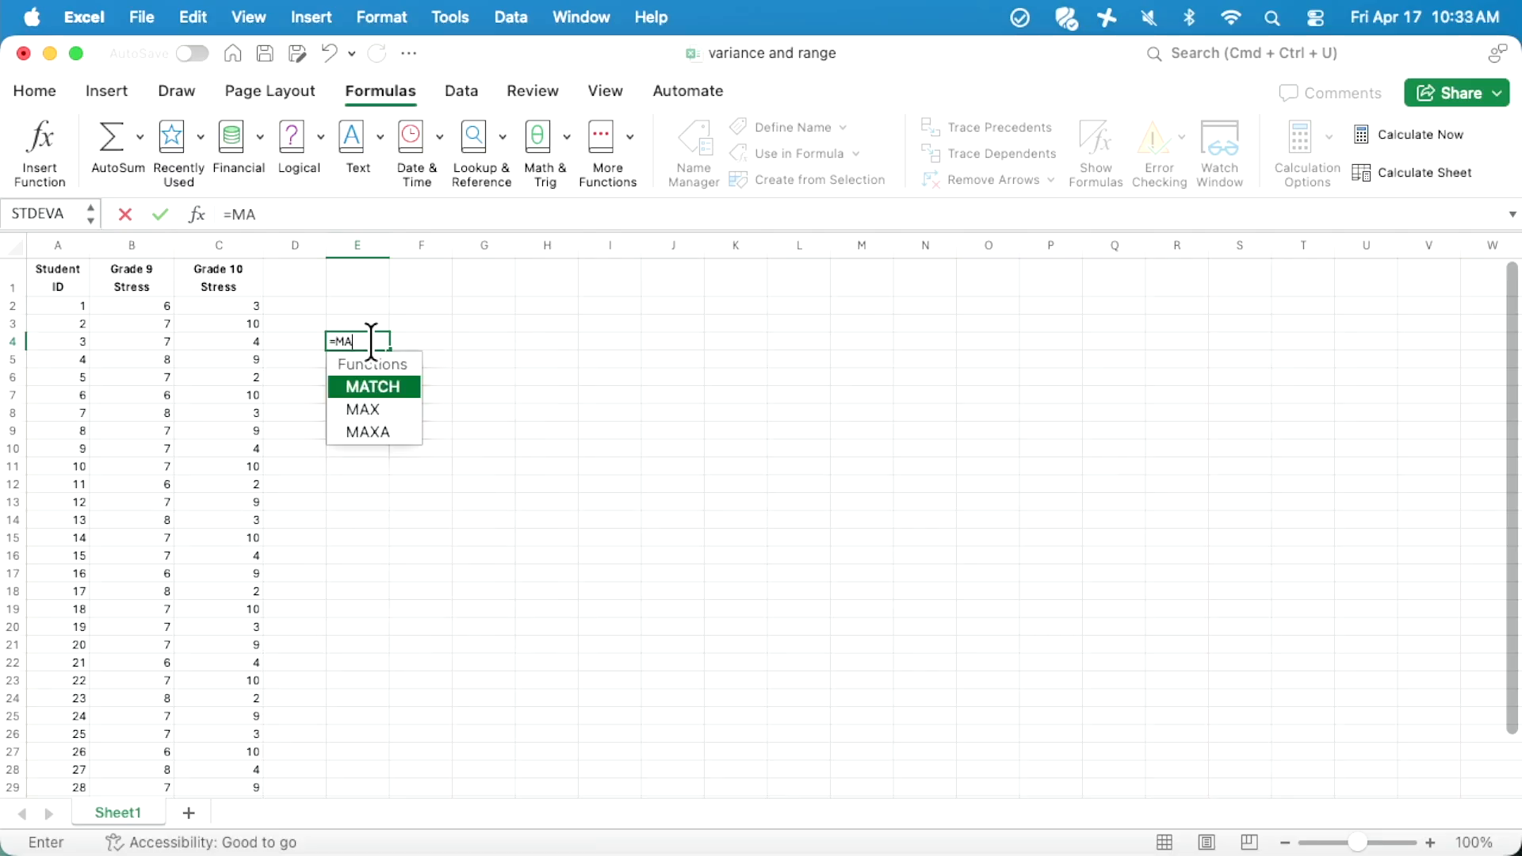
type("X")
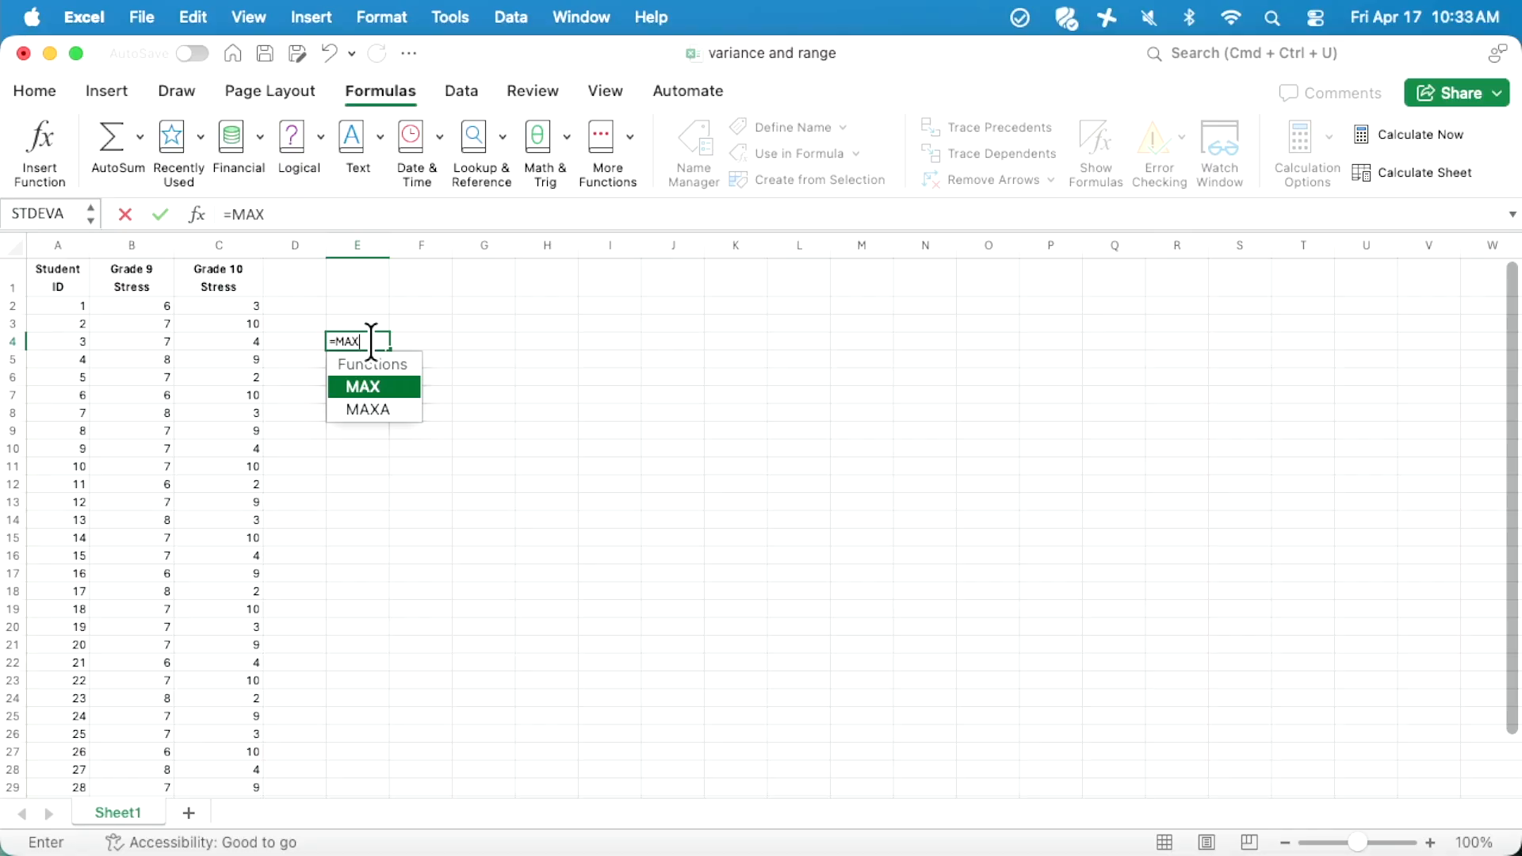
type("(")
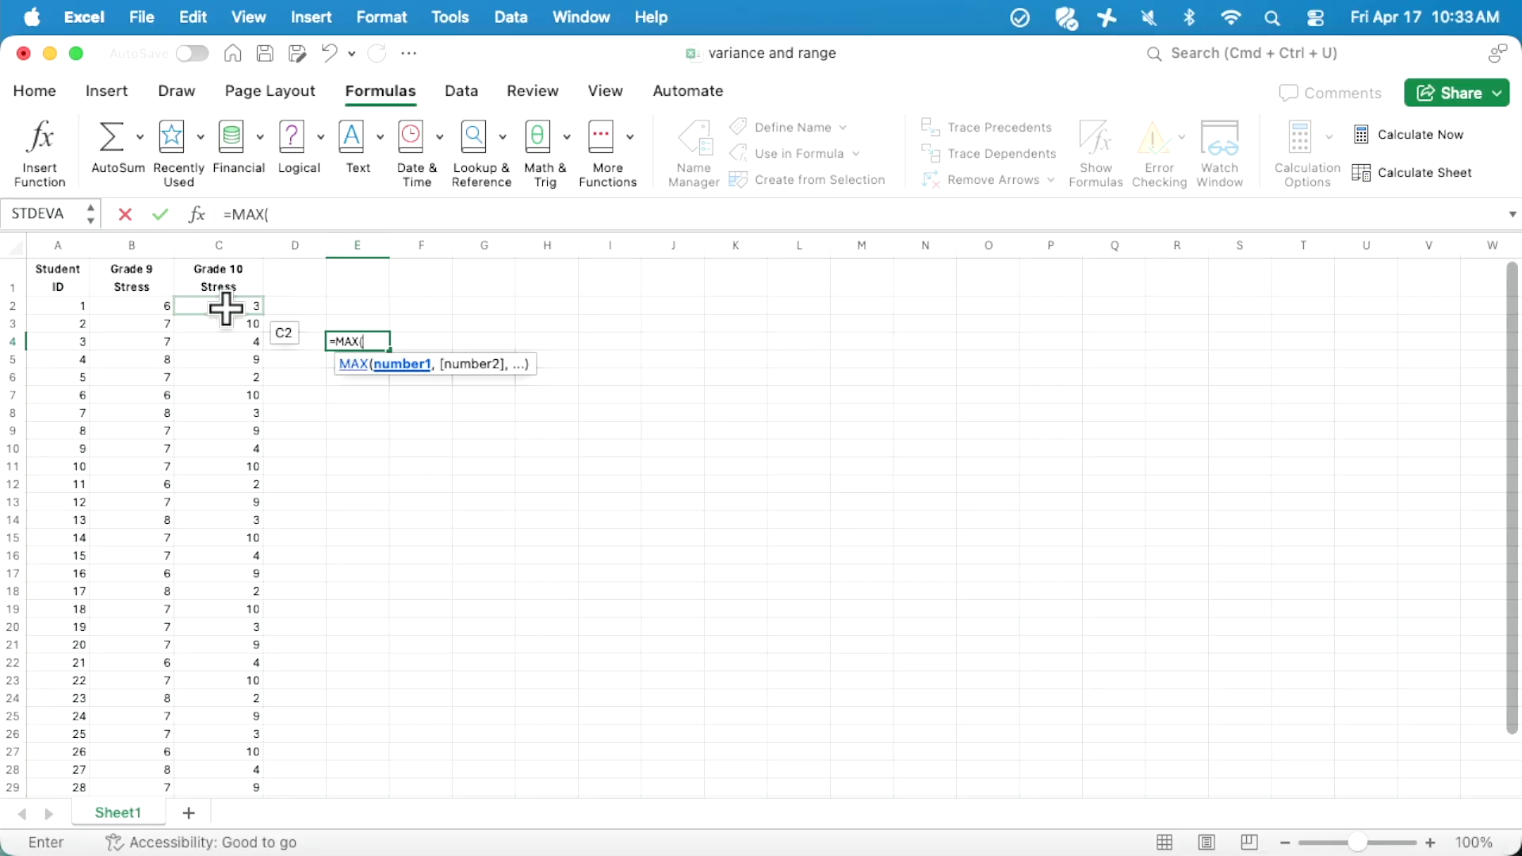
left_click_drag(226, 309, 255, 767)
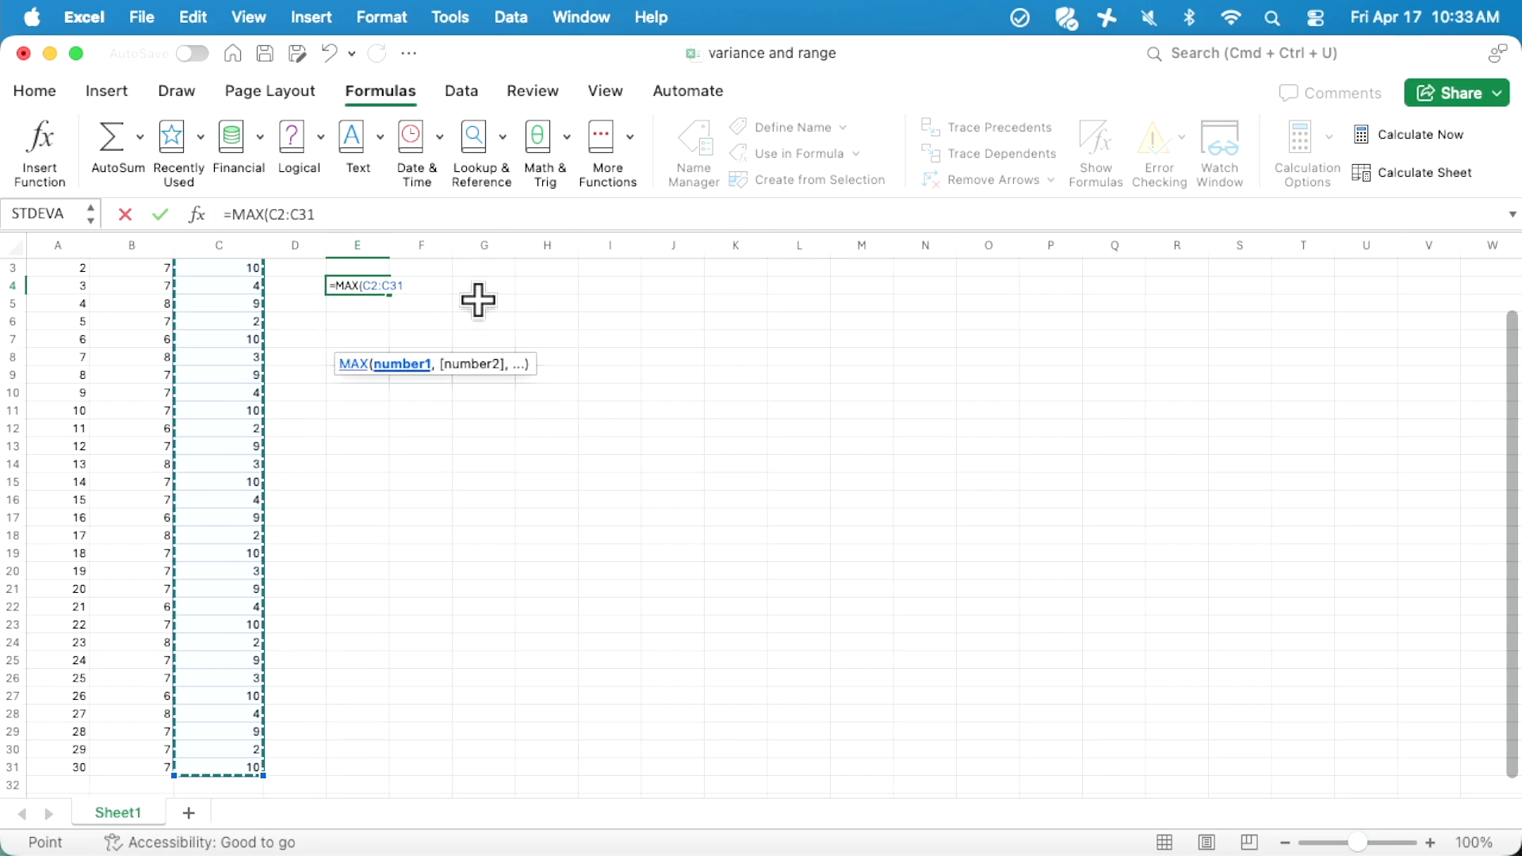
type(")")
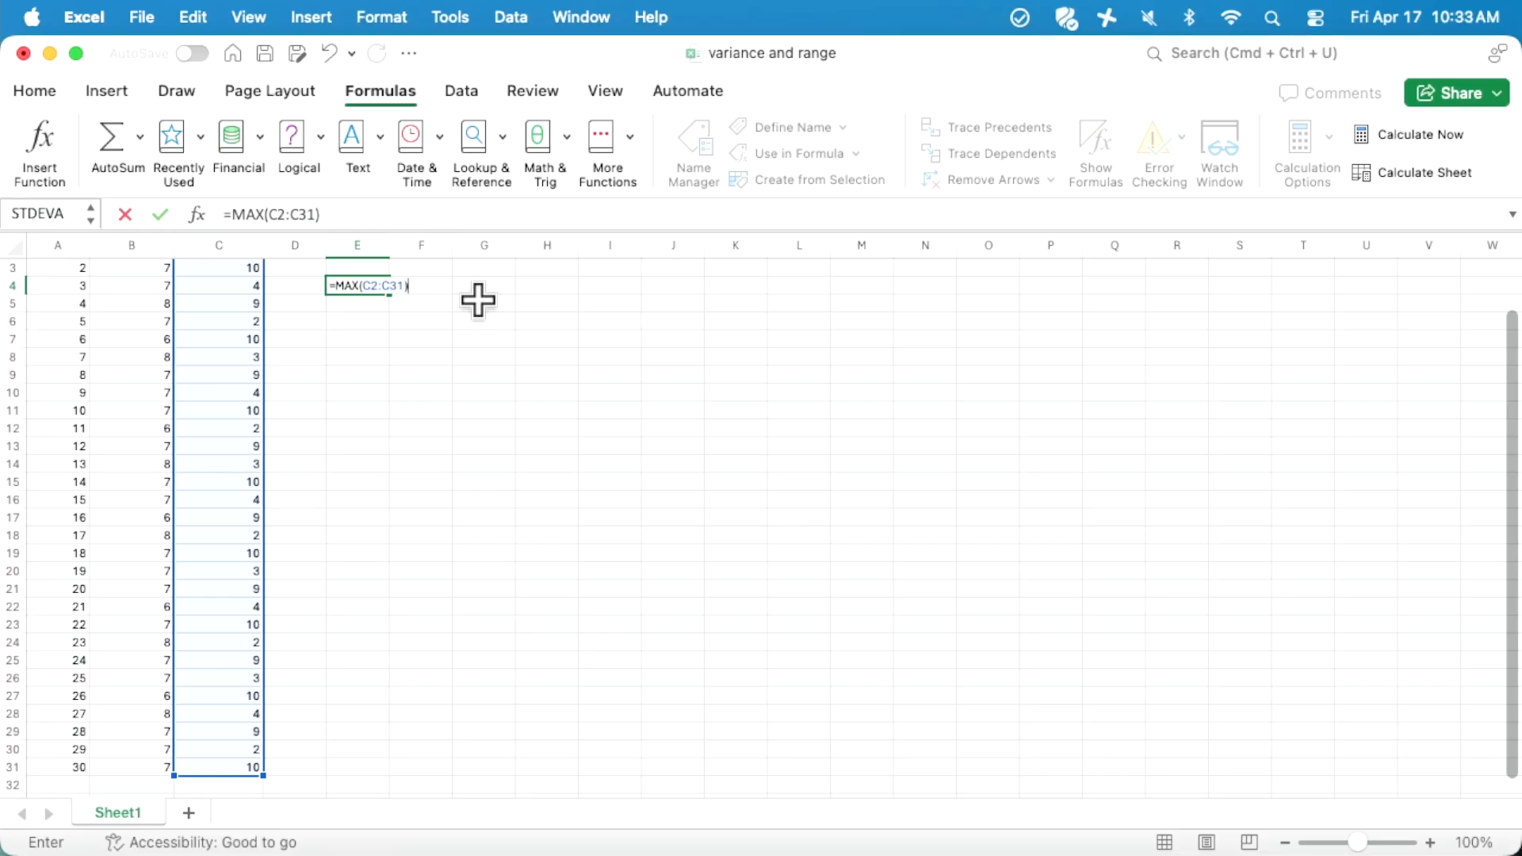
- Subtract MIN(C2:C31) to complete the range formula =MAX(C2:C31)-MIN(C2:C31) in E4 and reselect the cell
type("-")
type("MIN")
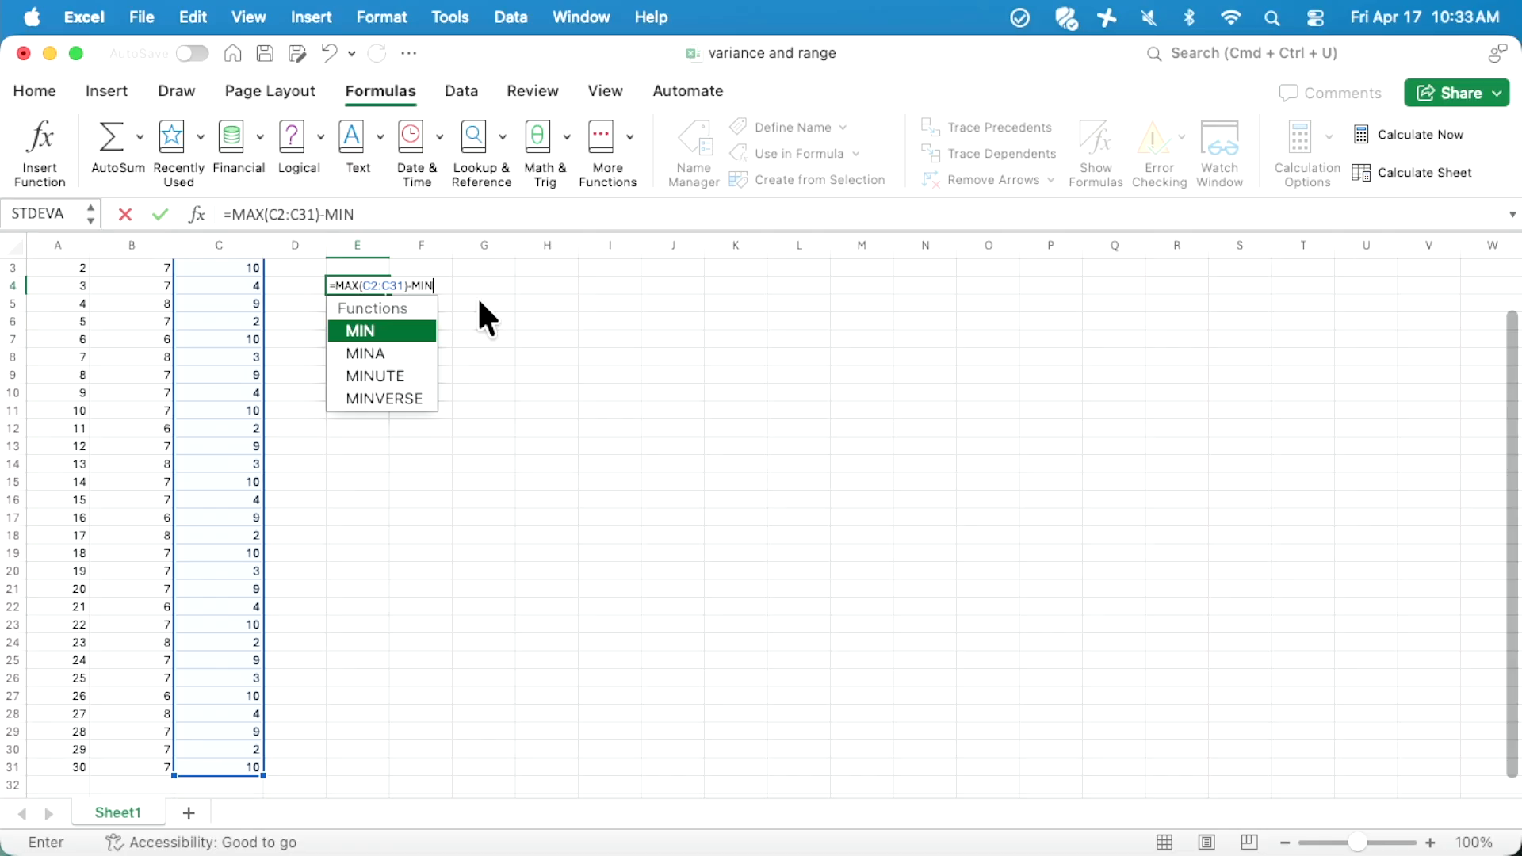
type("(")
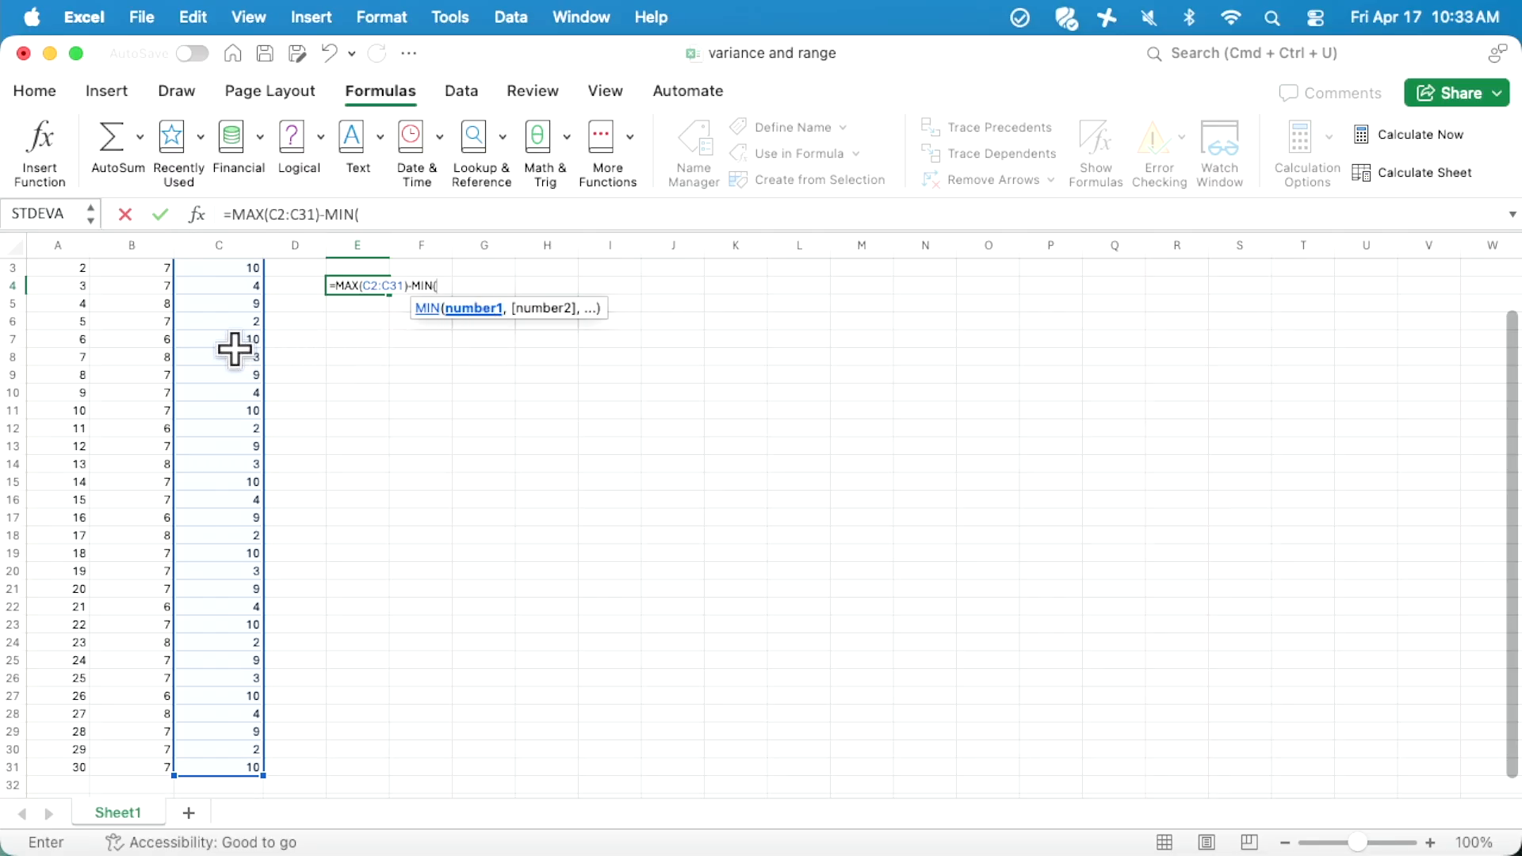
scroll(235, 350, "down", 1)
scroll(234, 350, "up", 3)
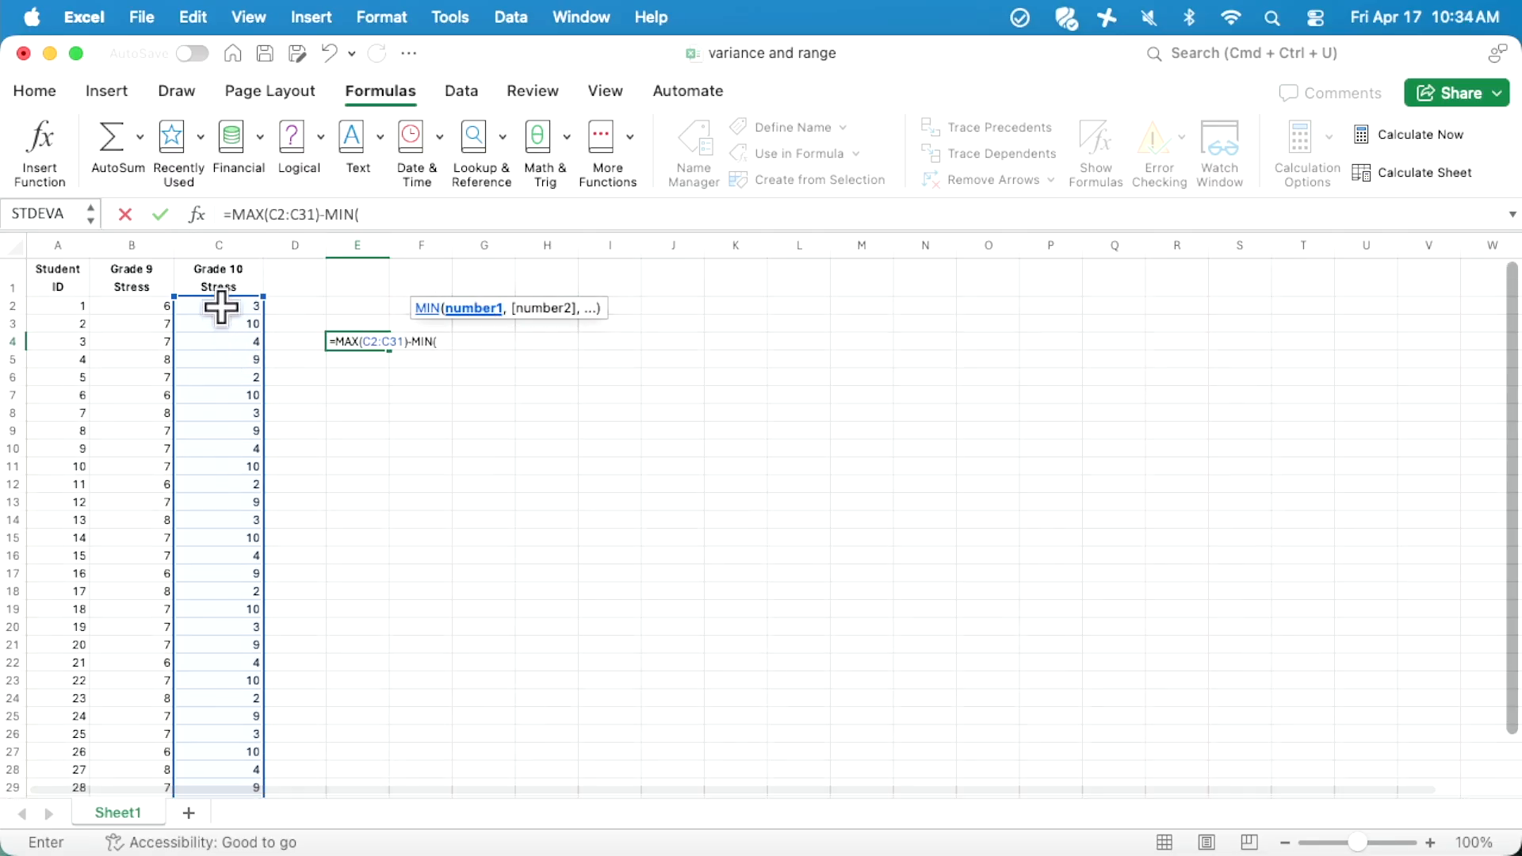
left_click_drag(223, 307, 236, 761)
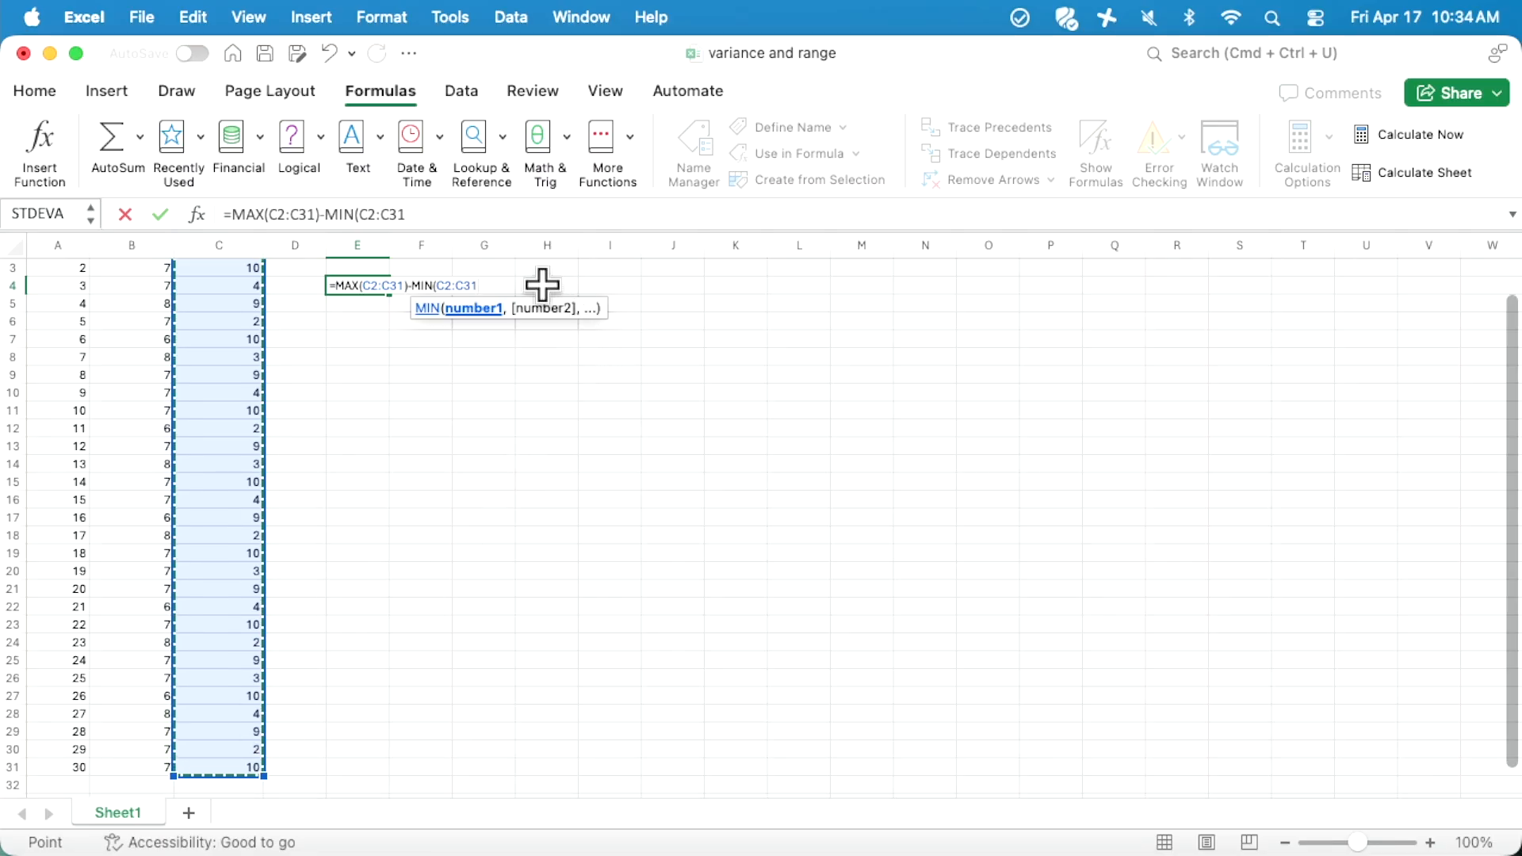
type(")")
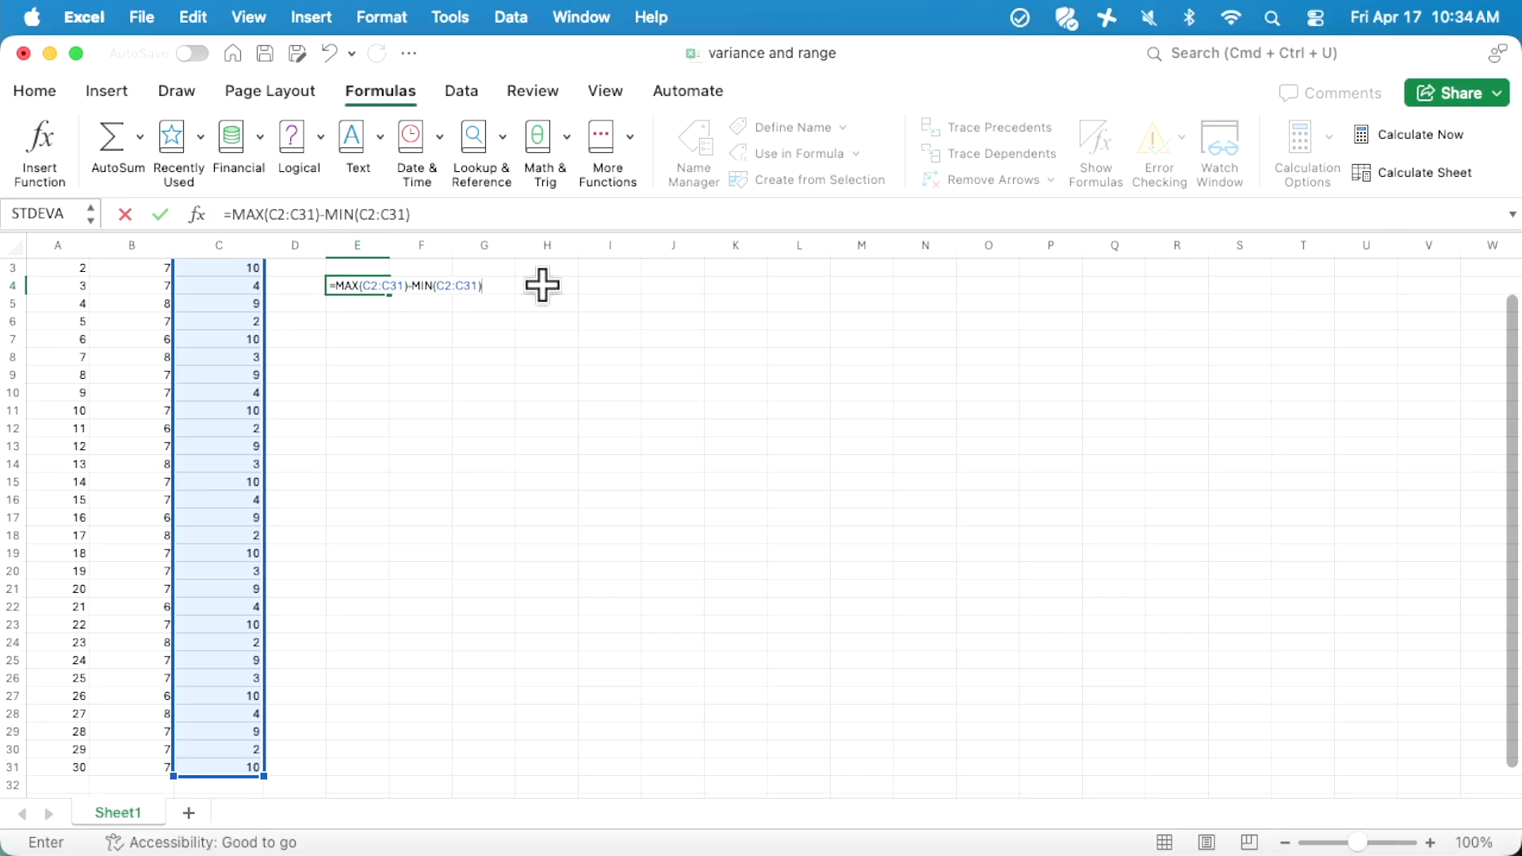
key("Return")
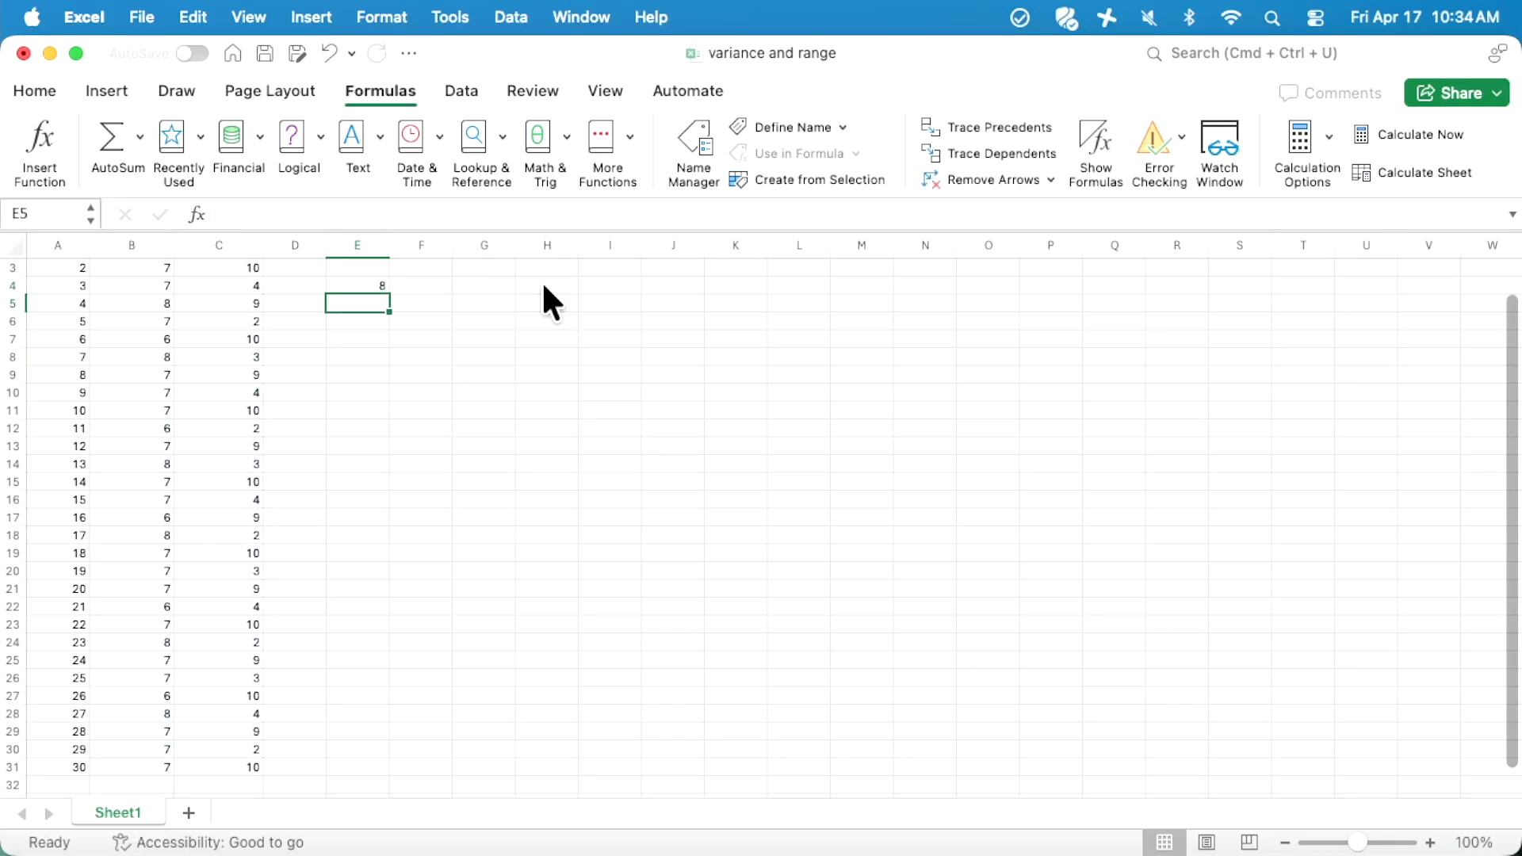
left_click(357, 285)
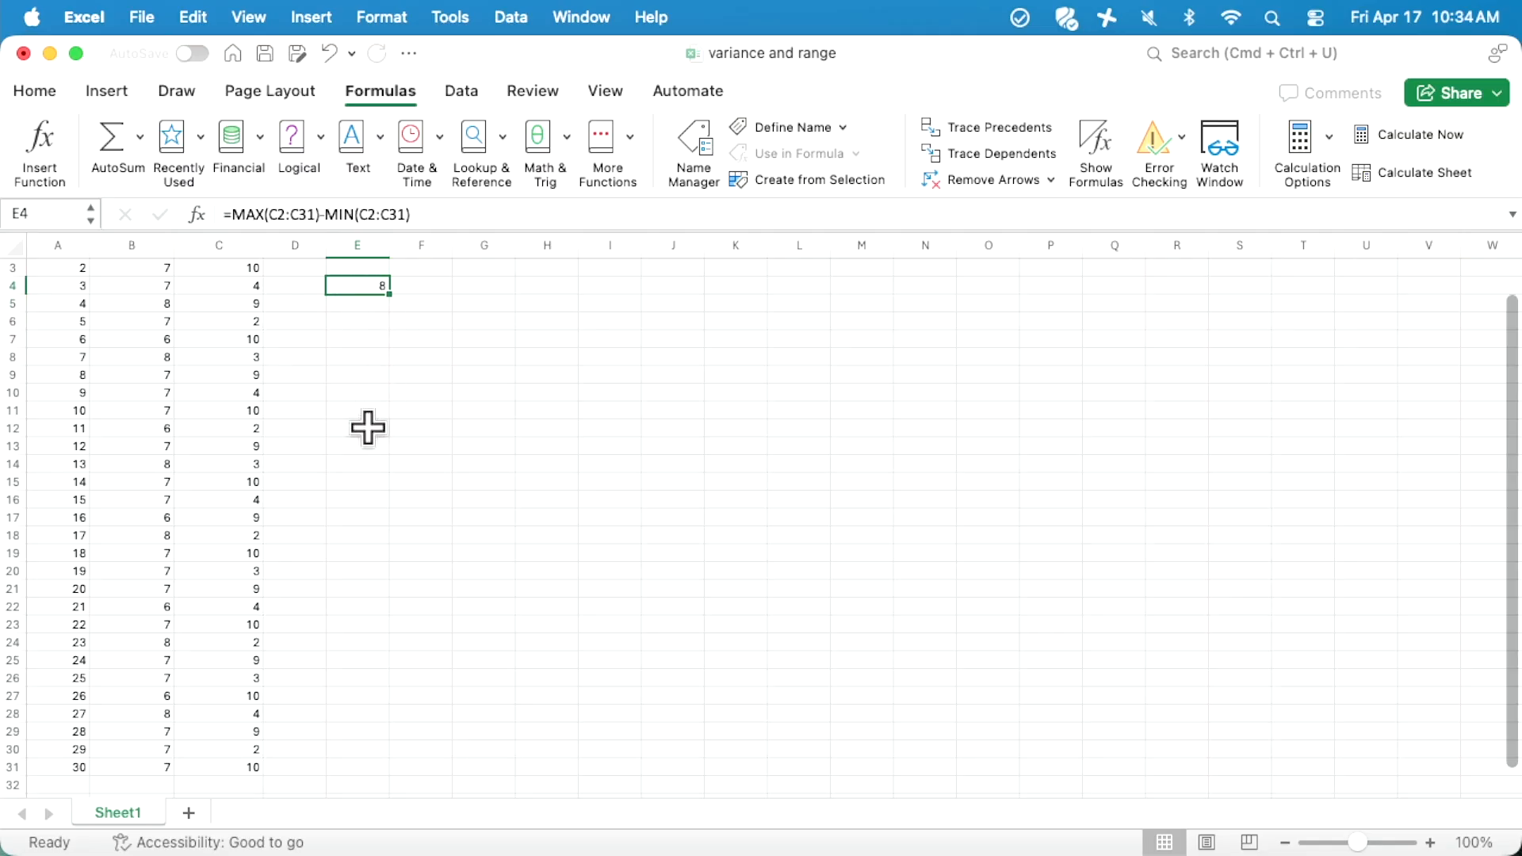
- Scroll through the stress data columns to review the values
scroll(261, 410, "down", 1)
scroll(262, 410, "up", 4)
scroll(260, 402, "up", 1)
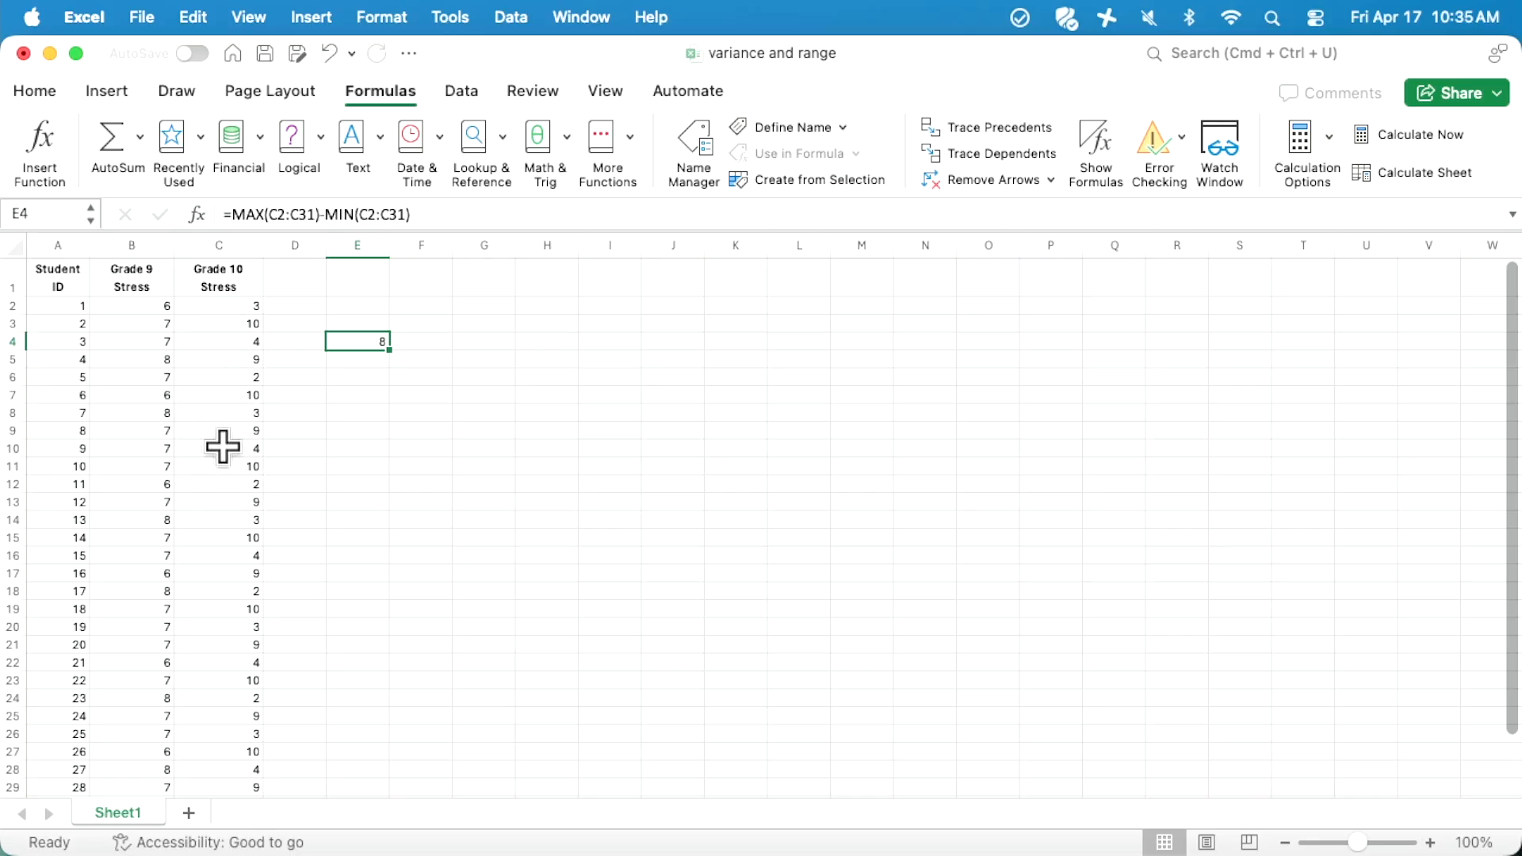
scroll(225, 487, "down", 1)
scroll(225, 486, "down", 1)
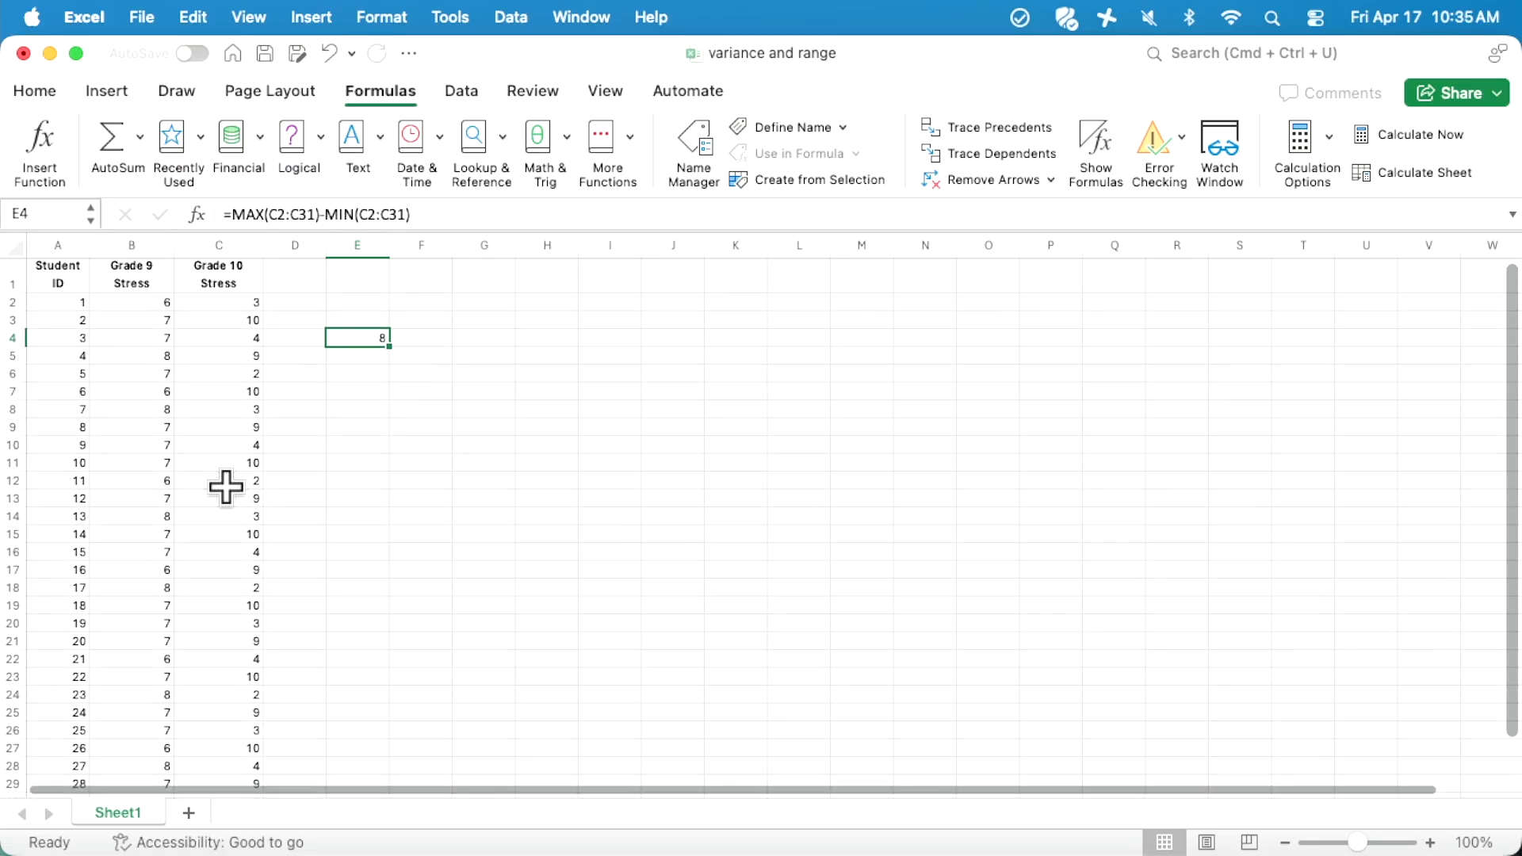
scroll(227, 489, "down", 4)
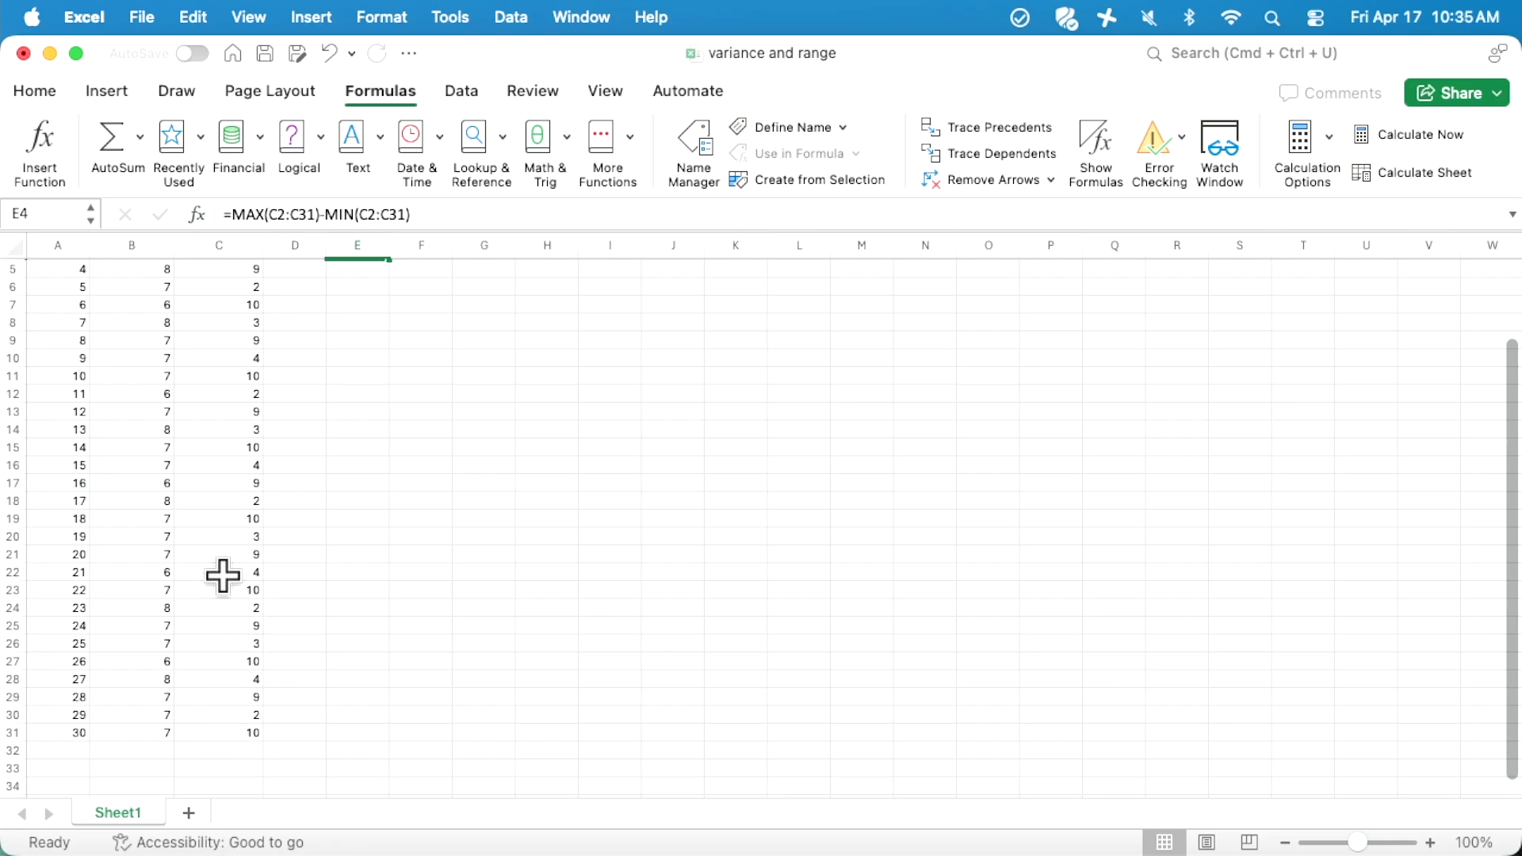
scroll(218, 482, "down", 1)
scroll(218, 475, "down", 3)
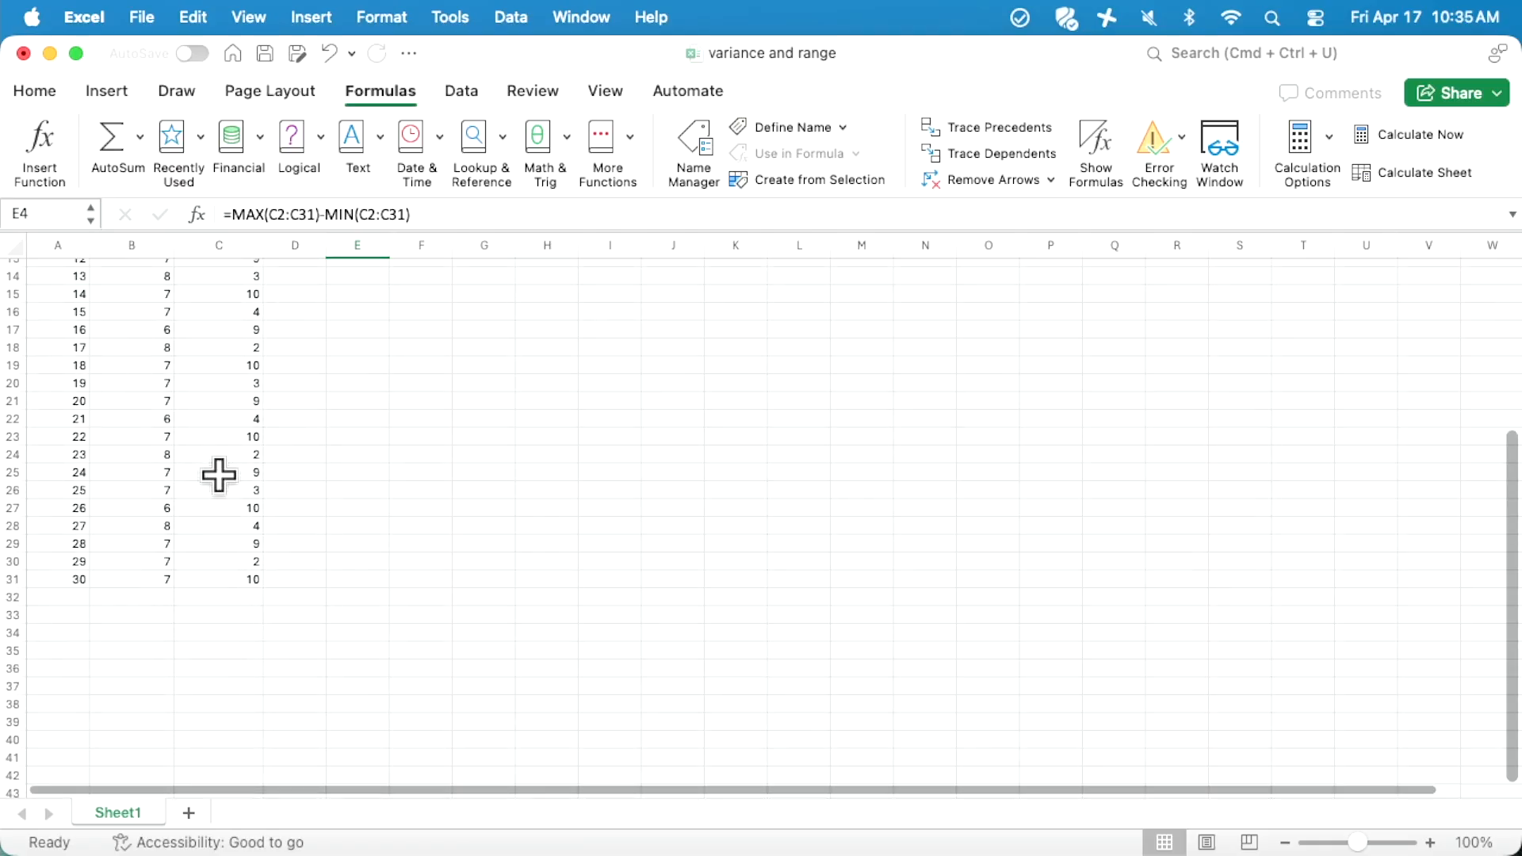
scroll(217, 475, "up", 5)
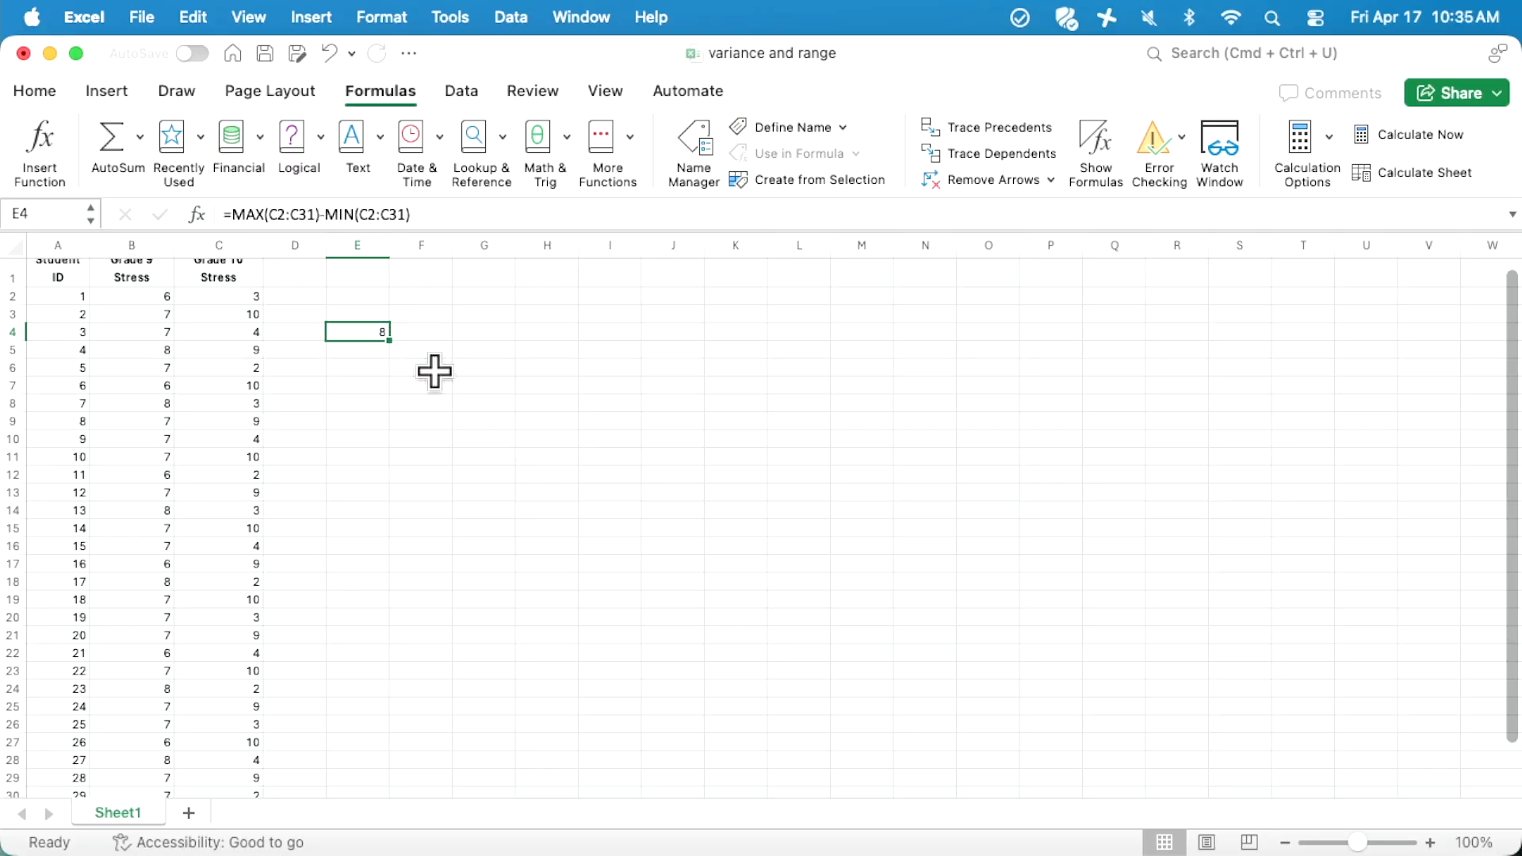
- Start a formula in E6 with MAX over the Grade 9 stress range B2:B31
left_click(365, 367)
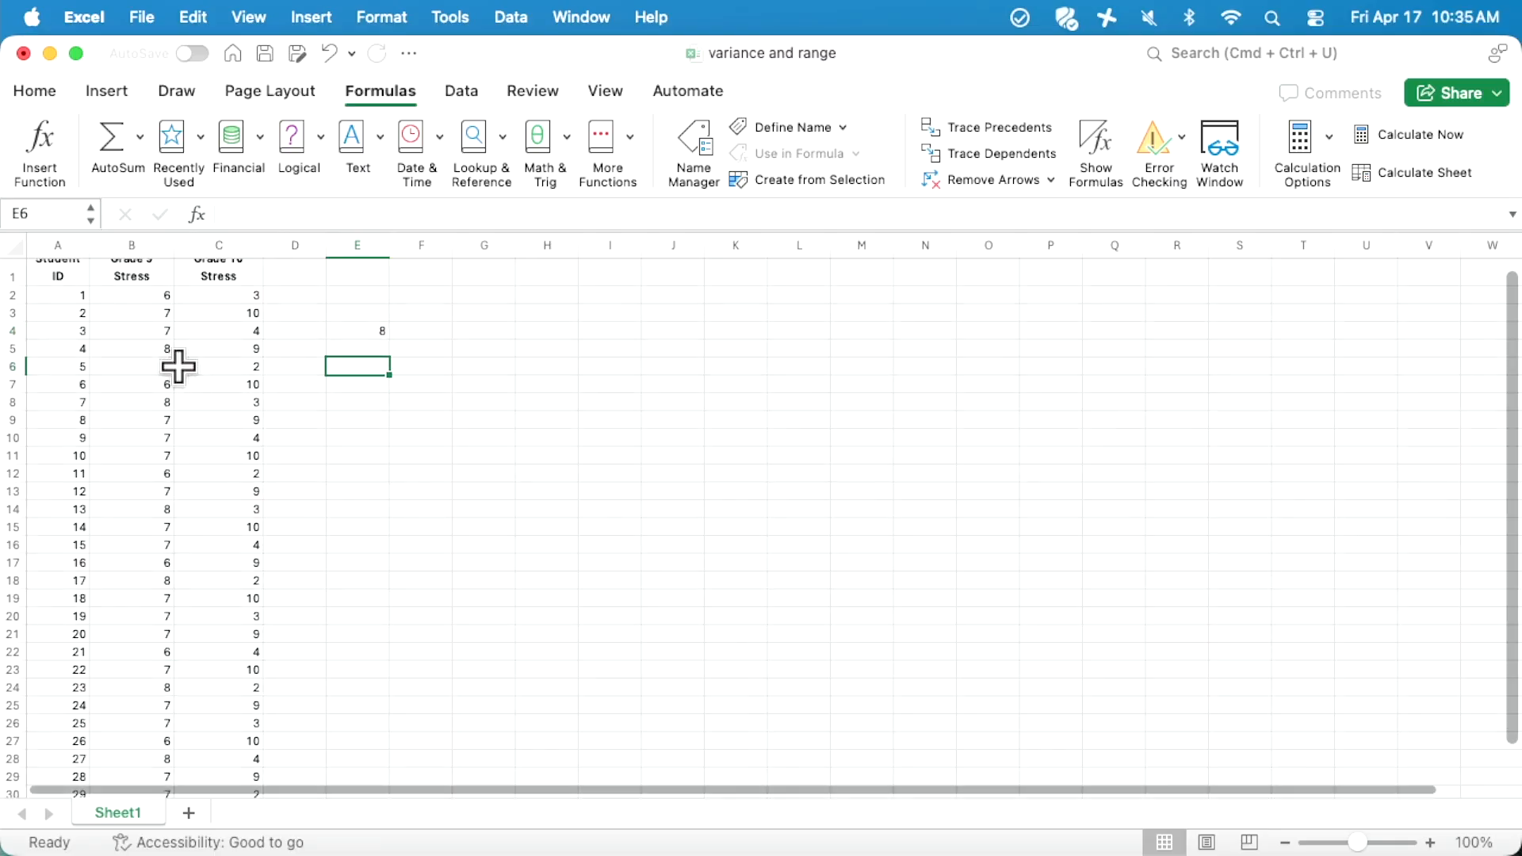
scroll(178, 365, "up", 1)
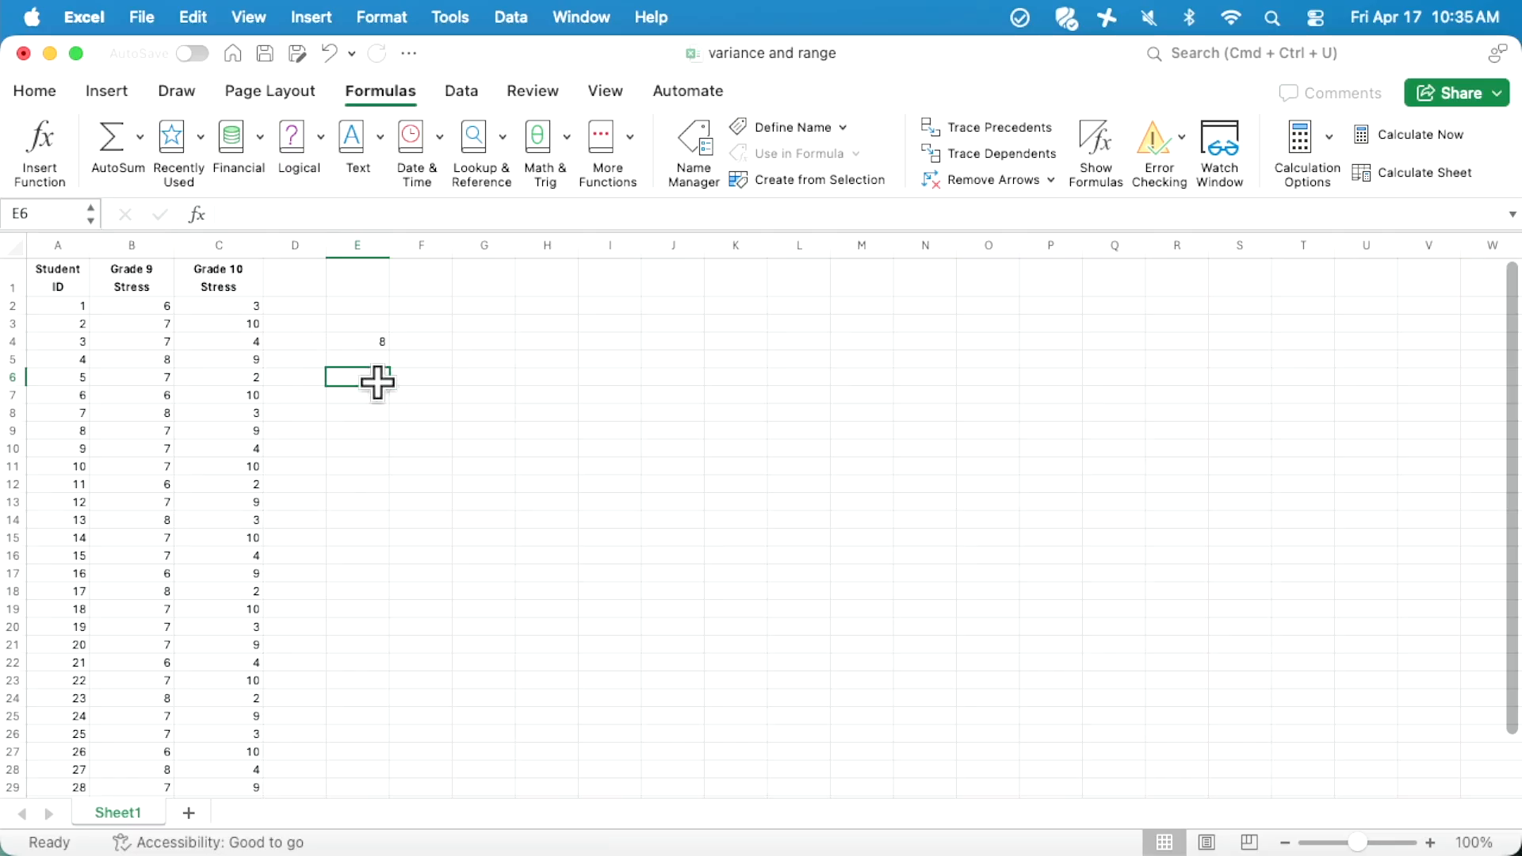
type("=")
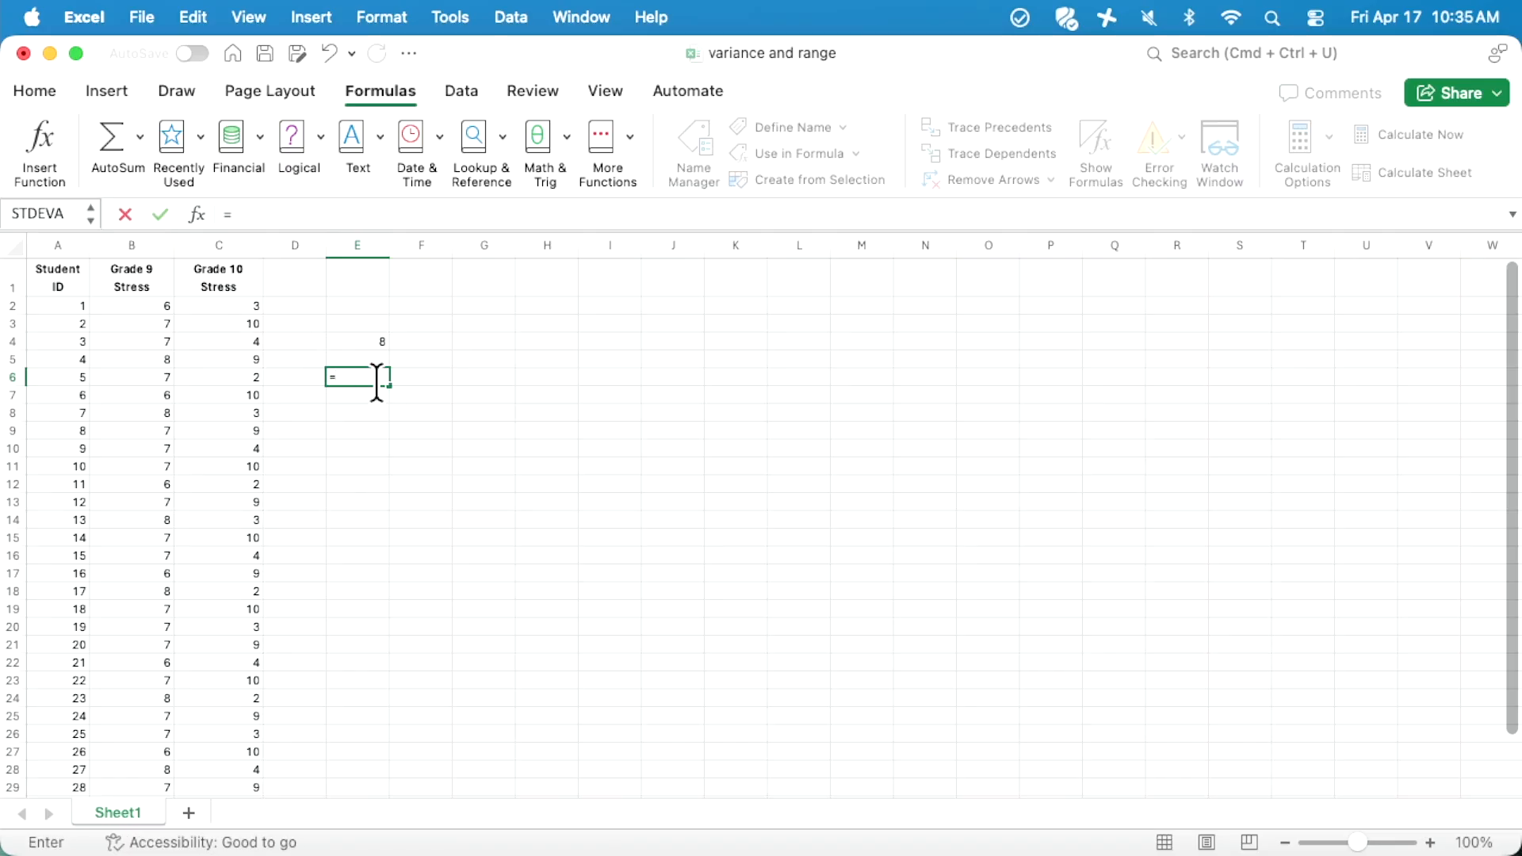
type("MAX")
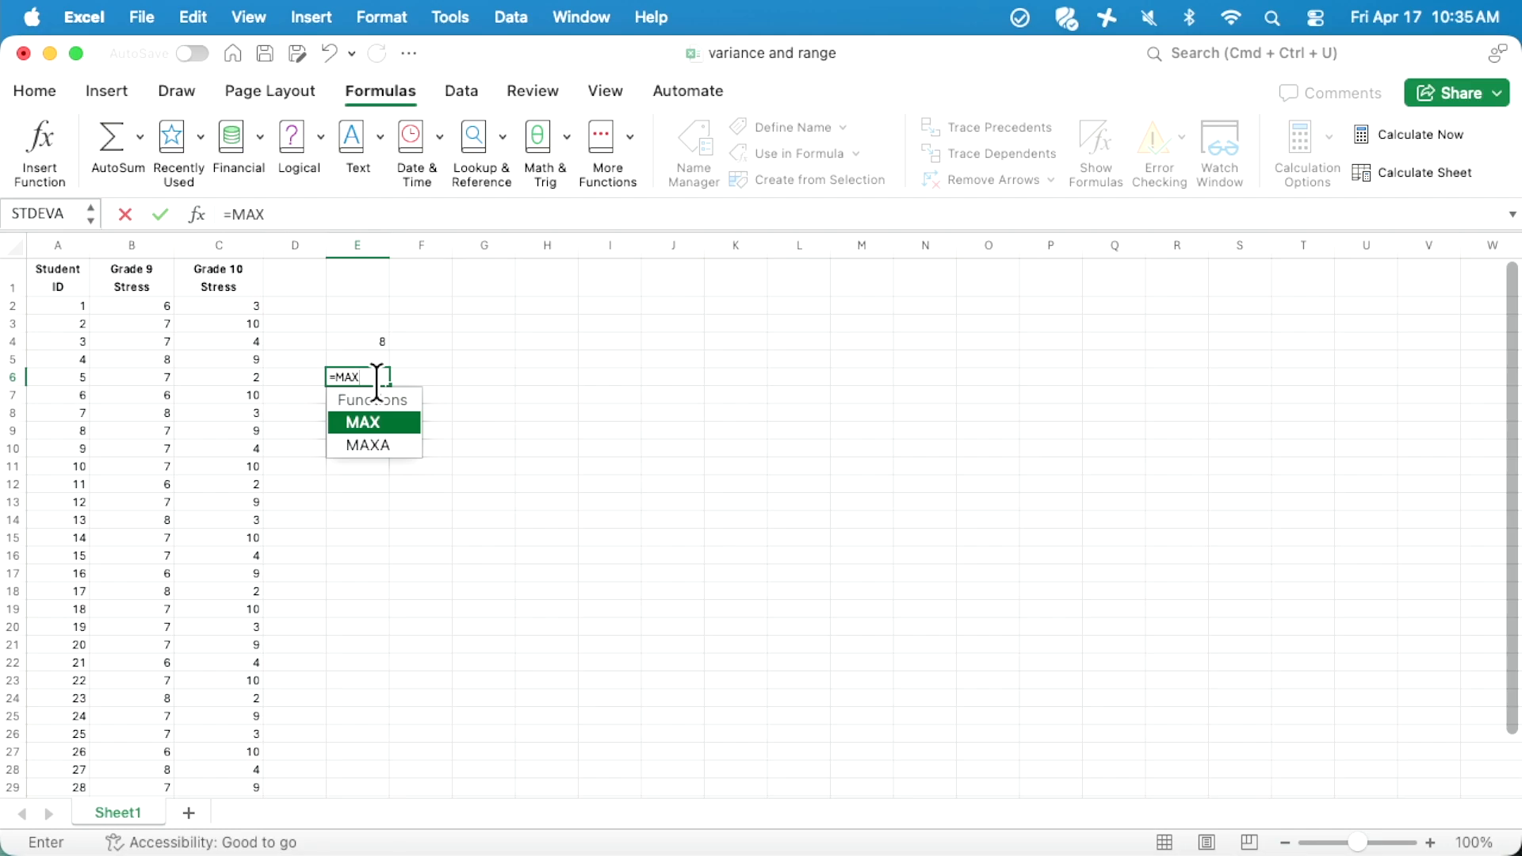
type("(")
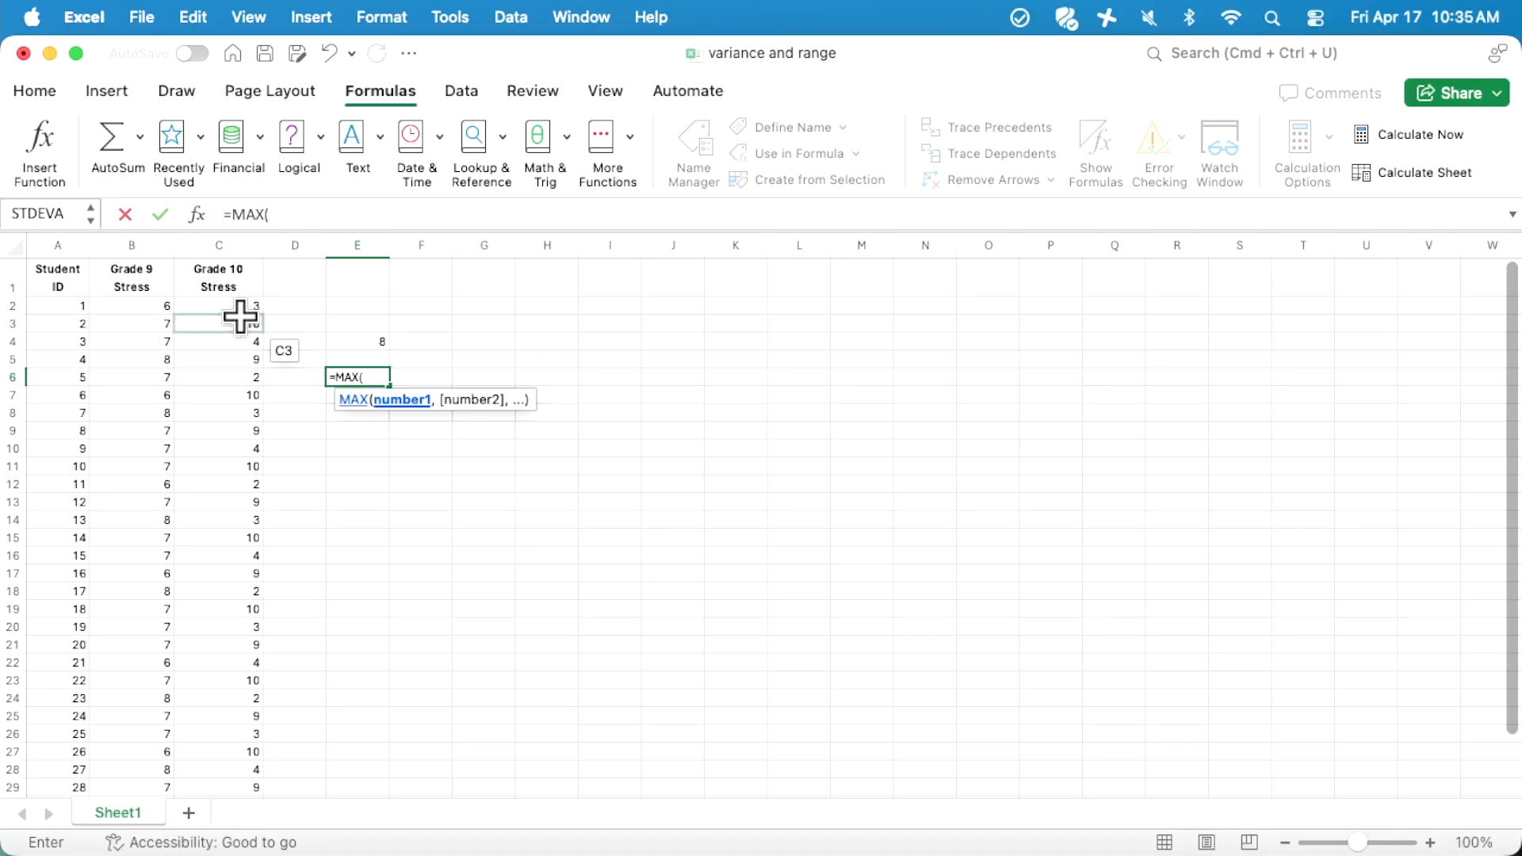
left_click(139, 308)
left_click_drag(140, 307, 130, 767)
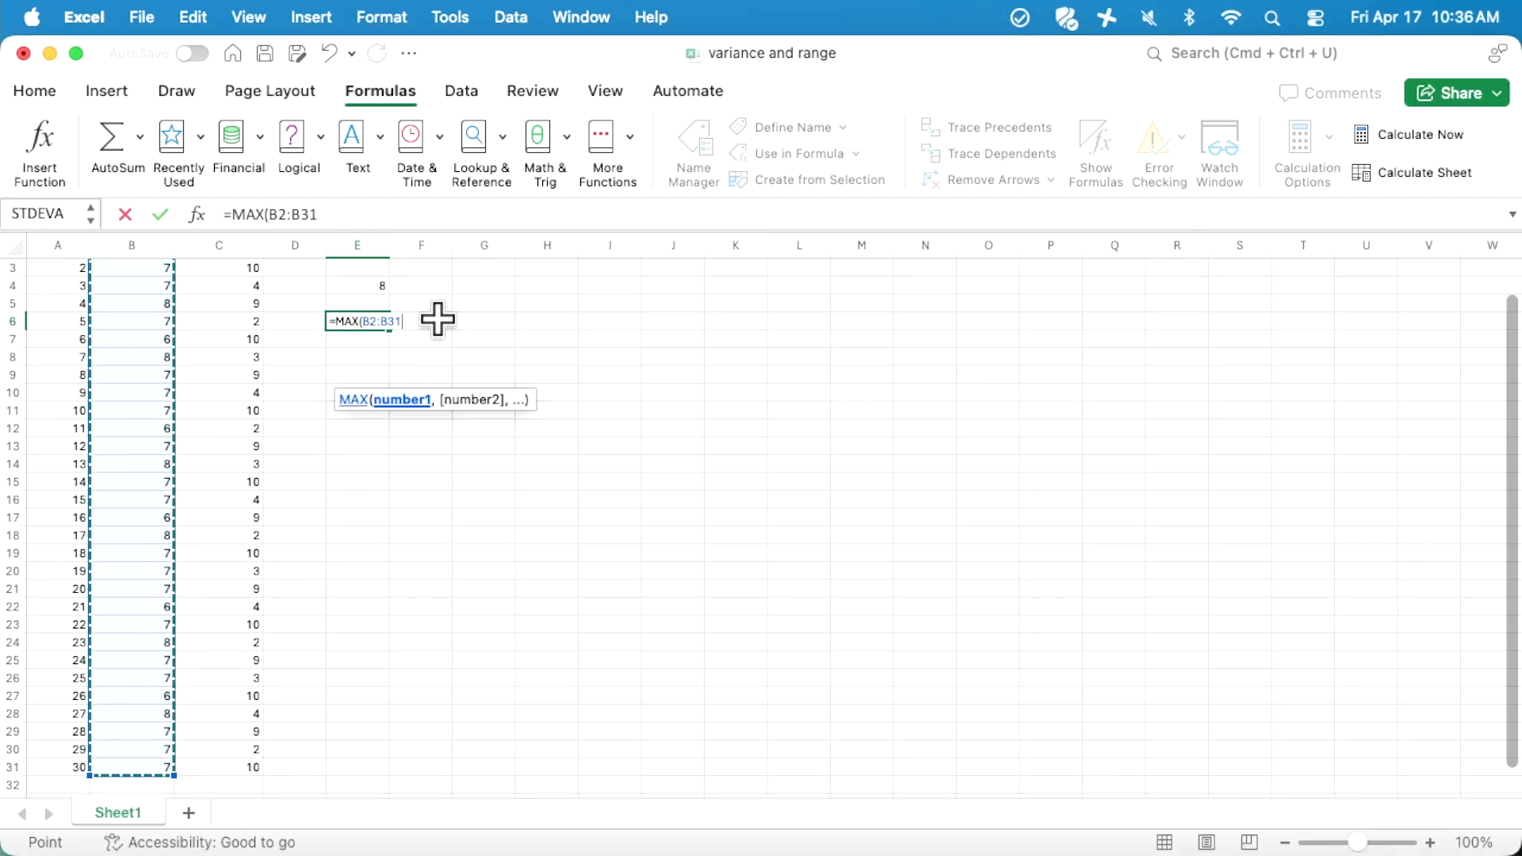
type(")")
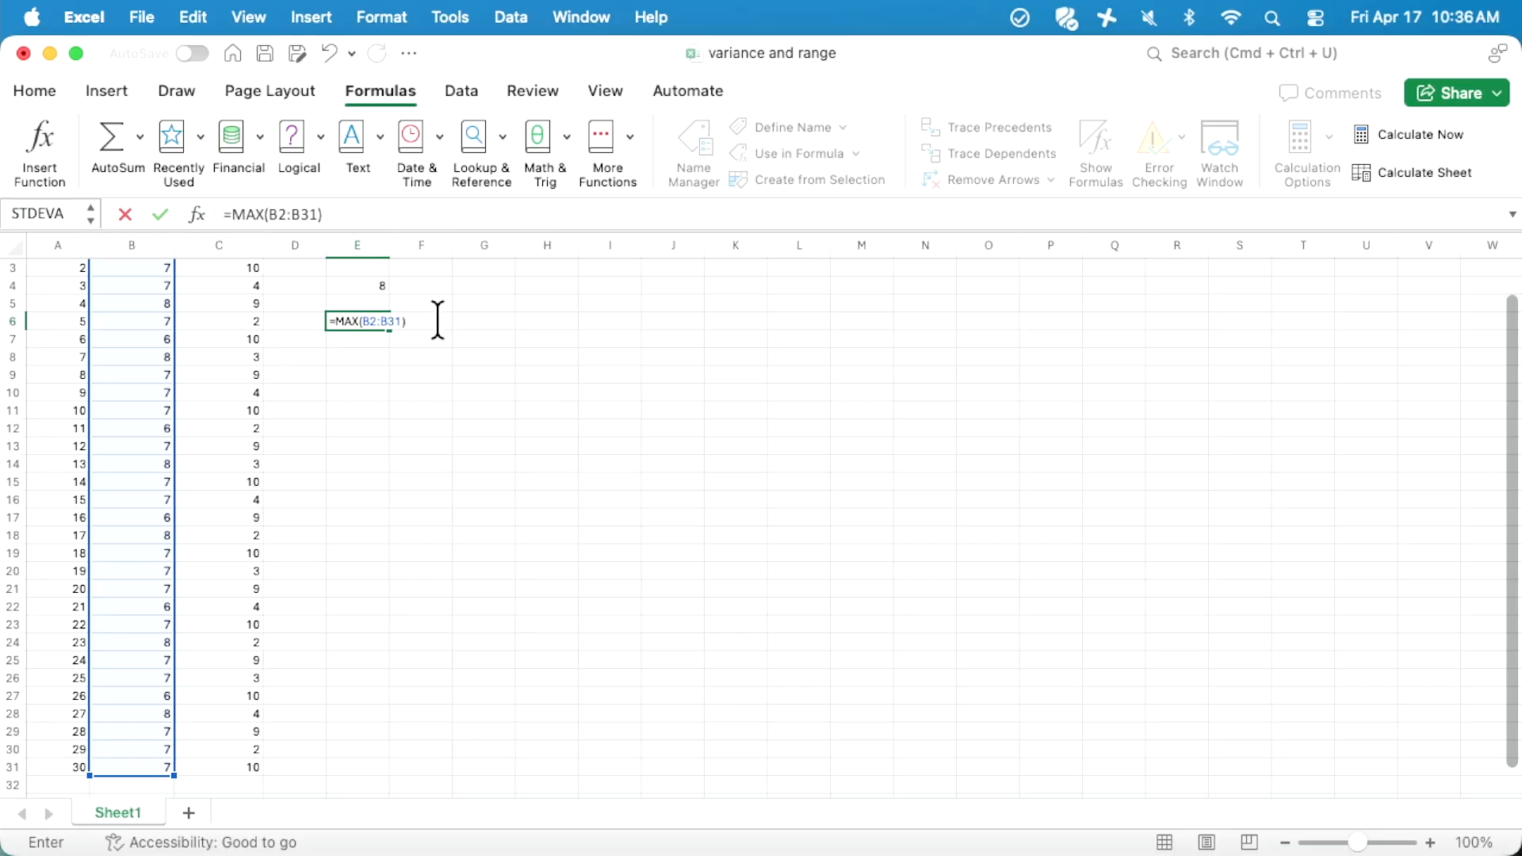
- Subtract MIN(B2:B31) to complete the range formula =MAX(B2:B31)-MIN(B2:B31) in E6 and reselect the cell
key("BackSpace")
key("BackSpace")
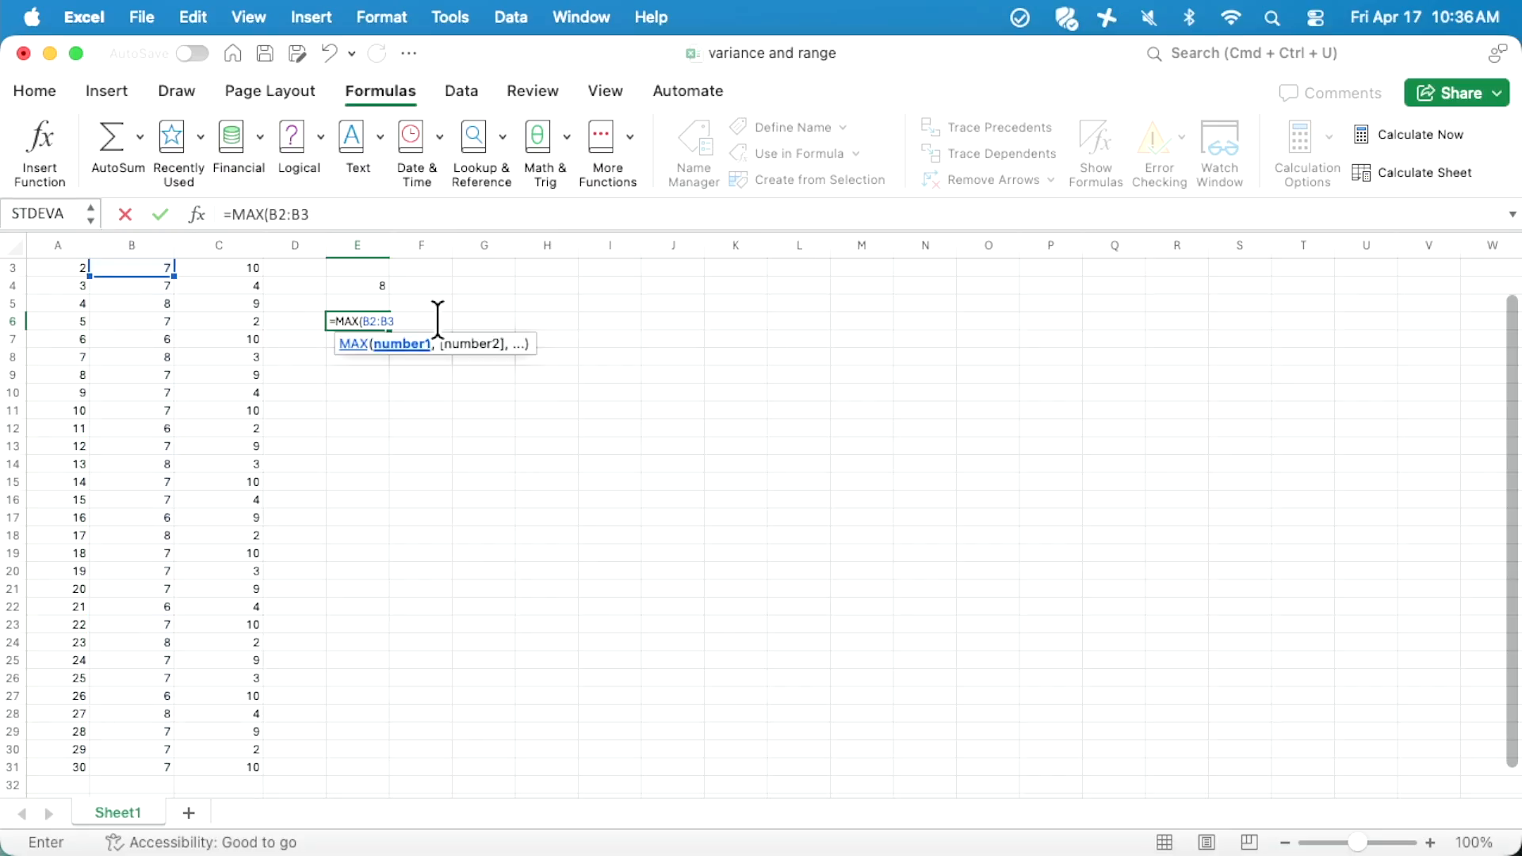
type("1")
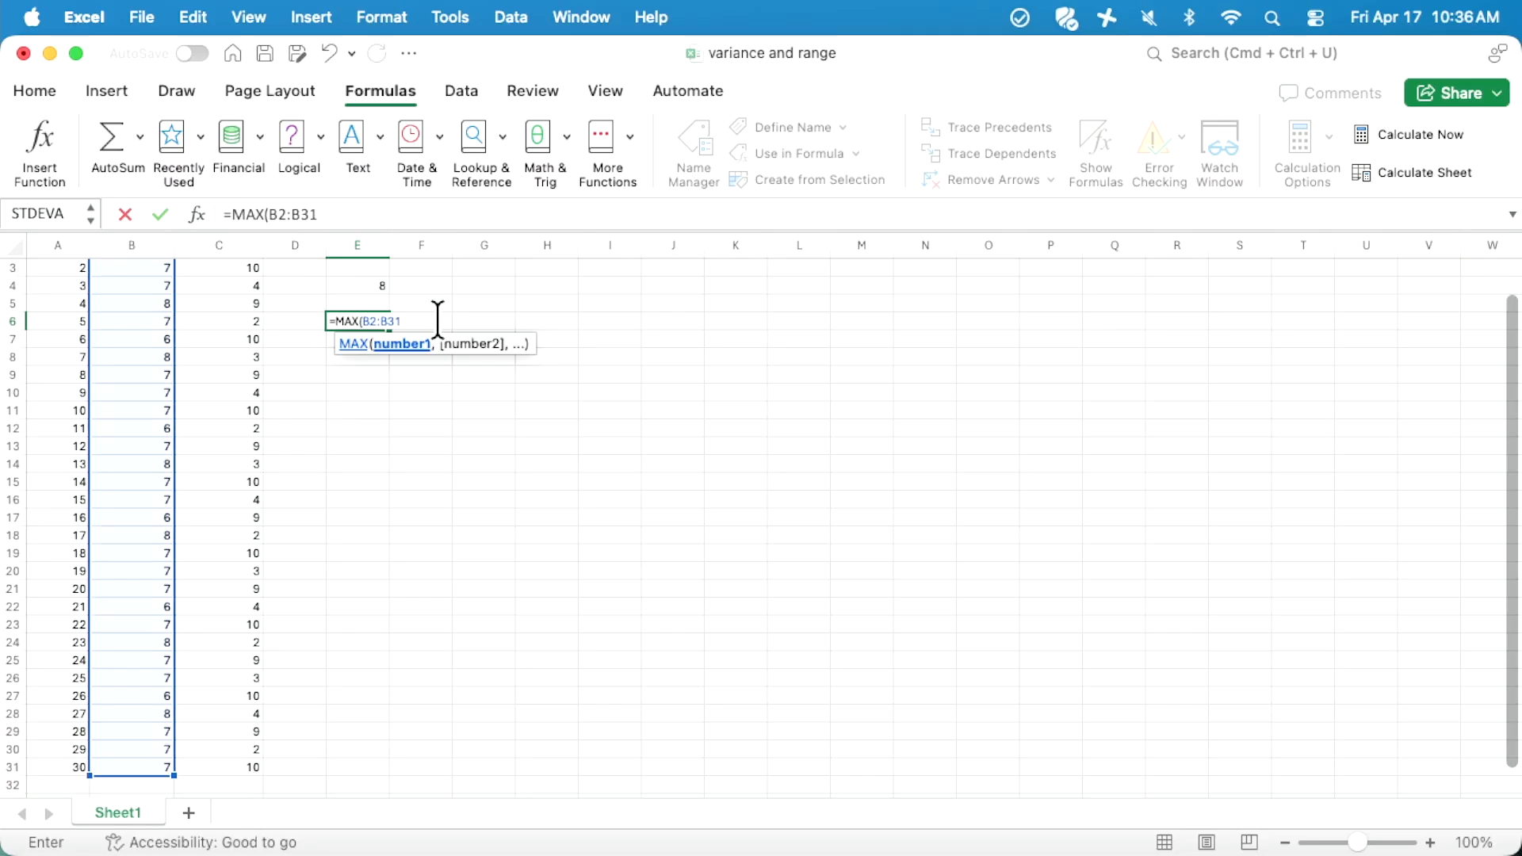
type(")")
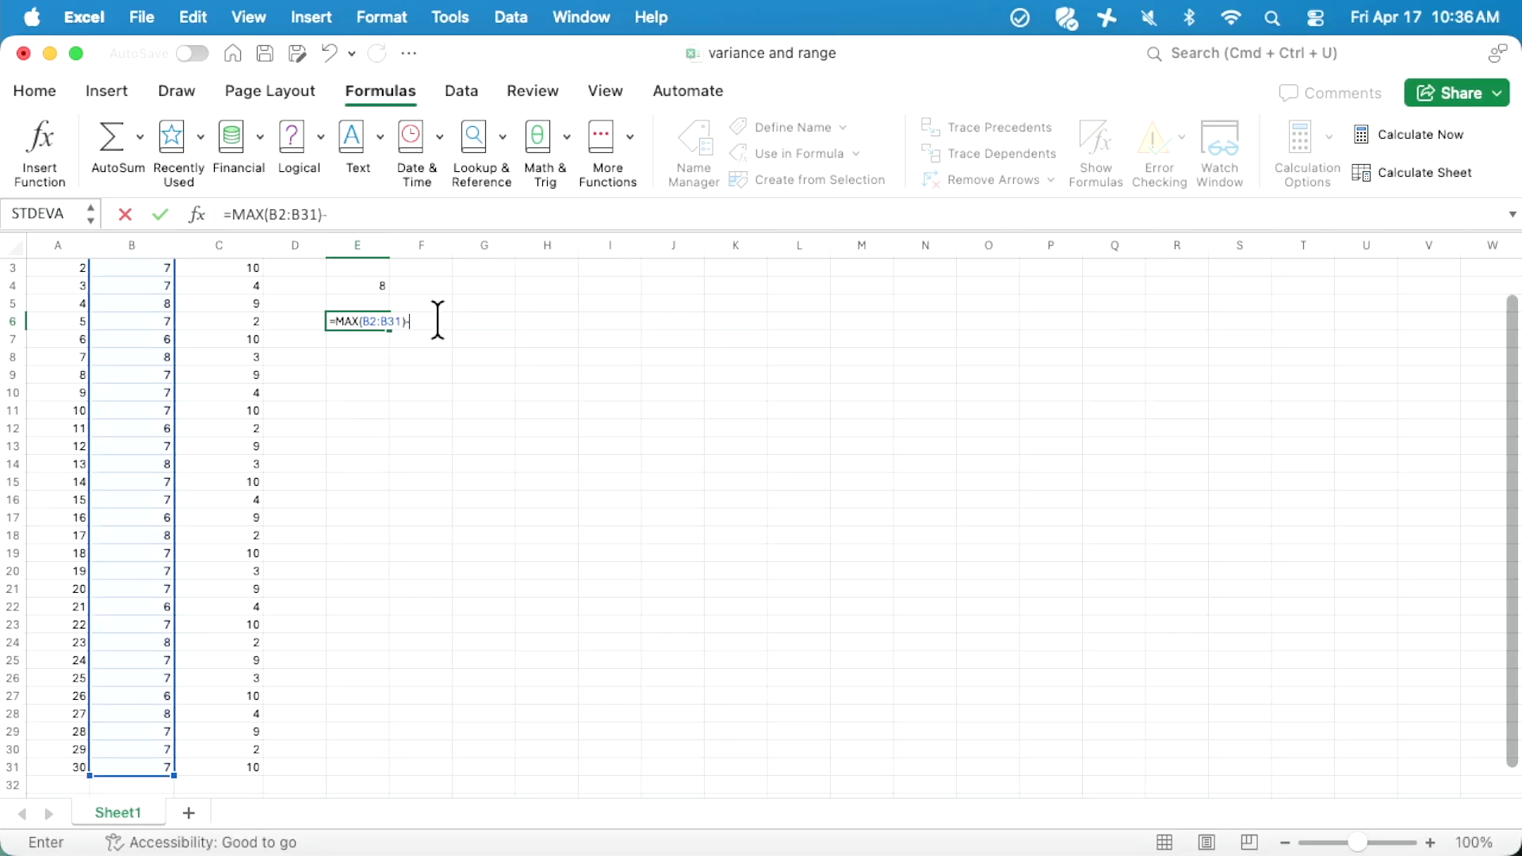
type("-N")
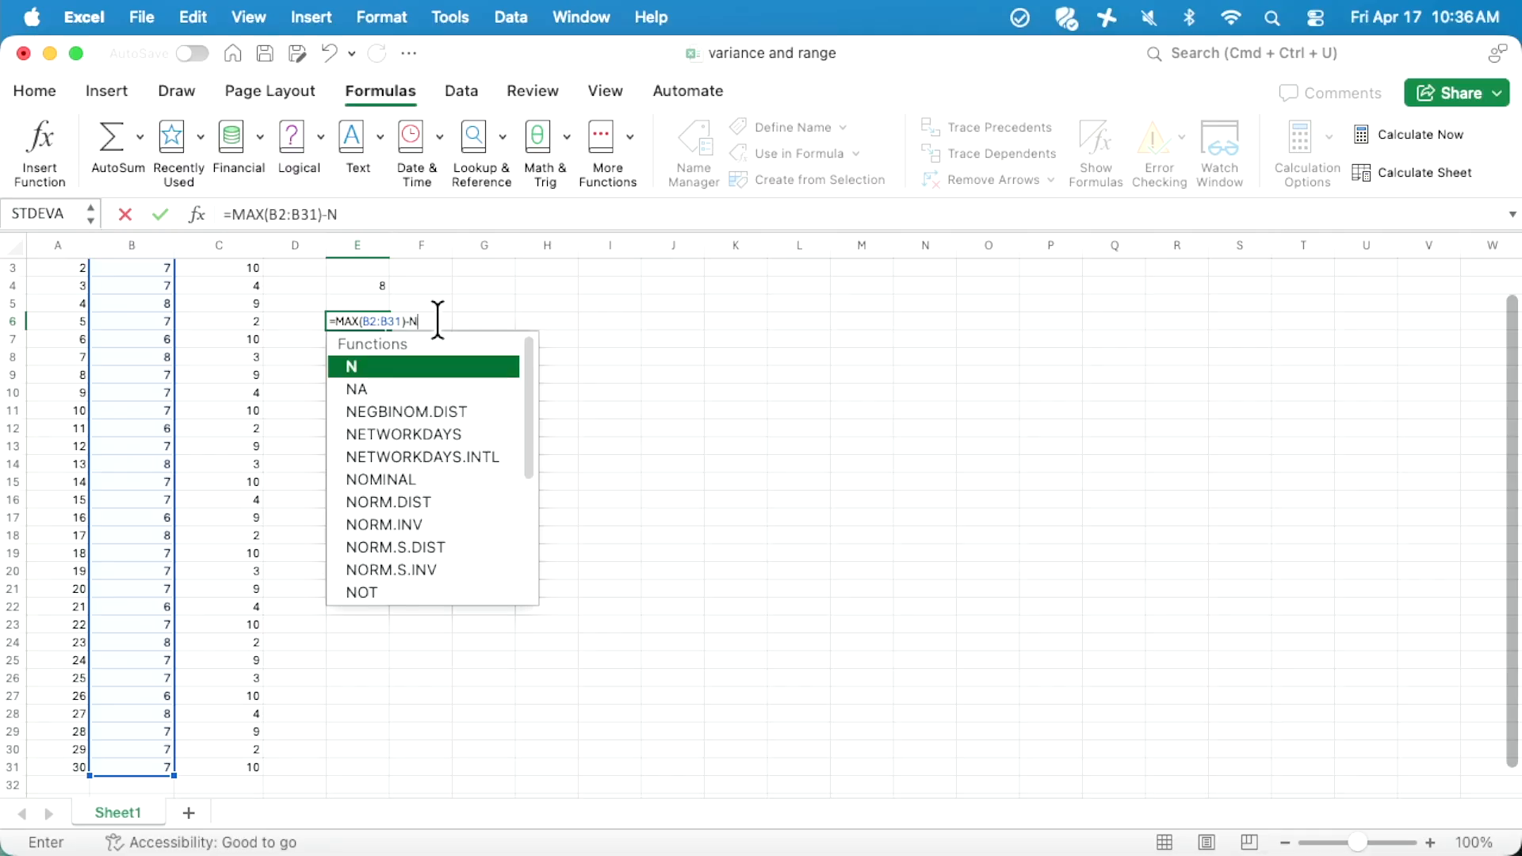
key("BackSpace")
type("MIN")
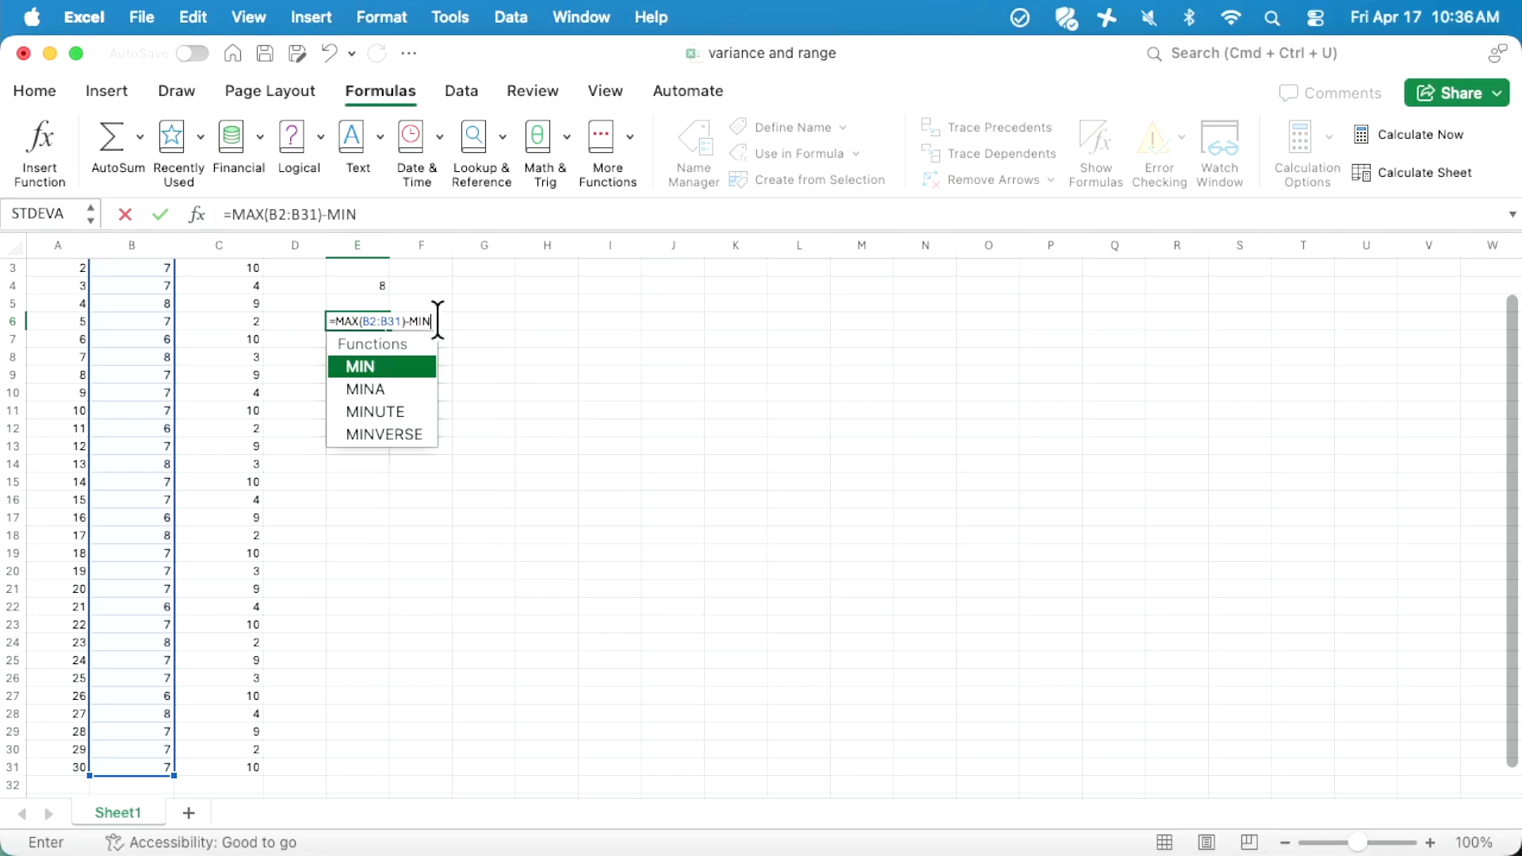
type("(")
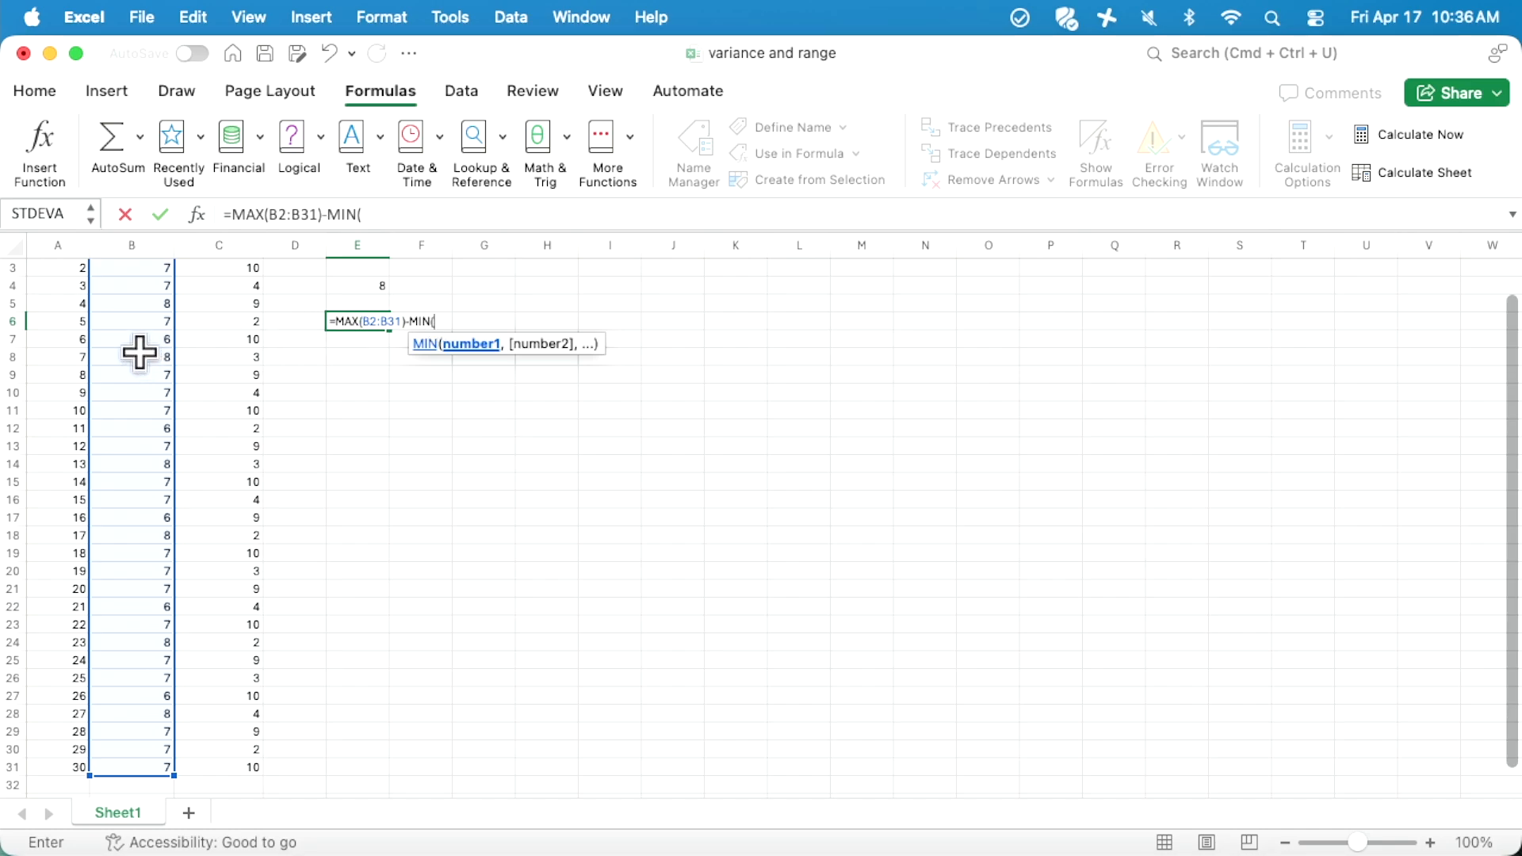
scroll(139, 353, "up", 3)
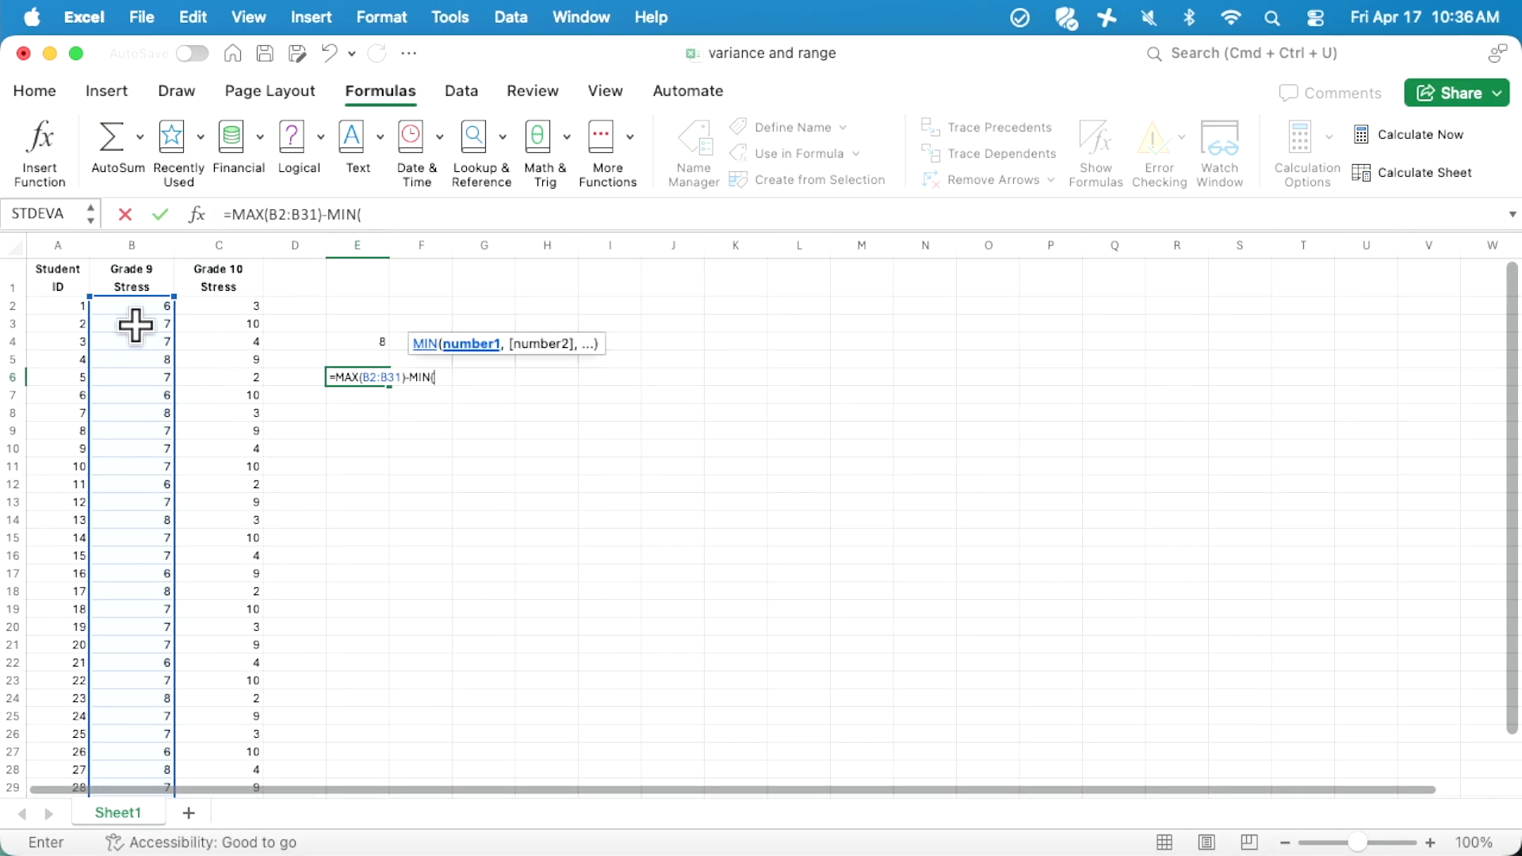
left_click_drag(132, 306, 140, 765)
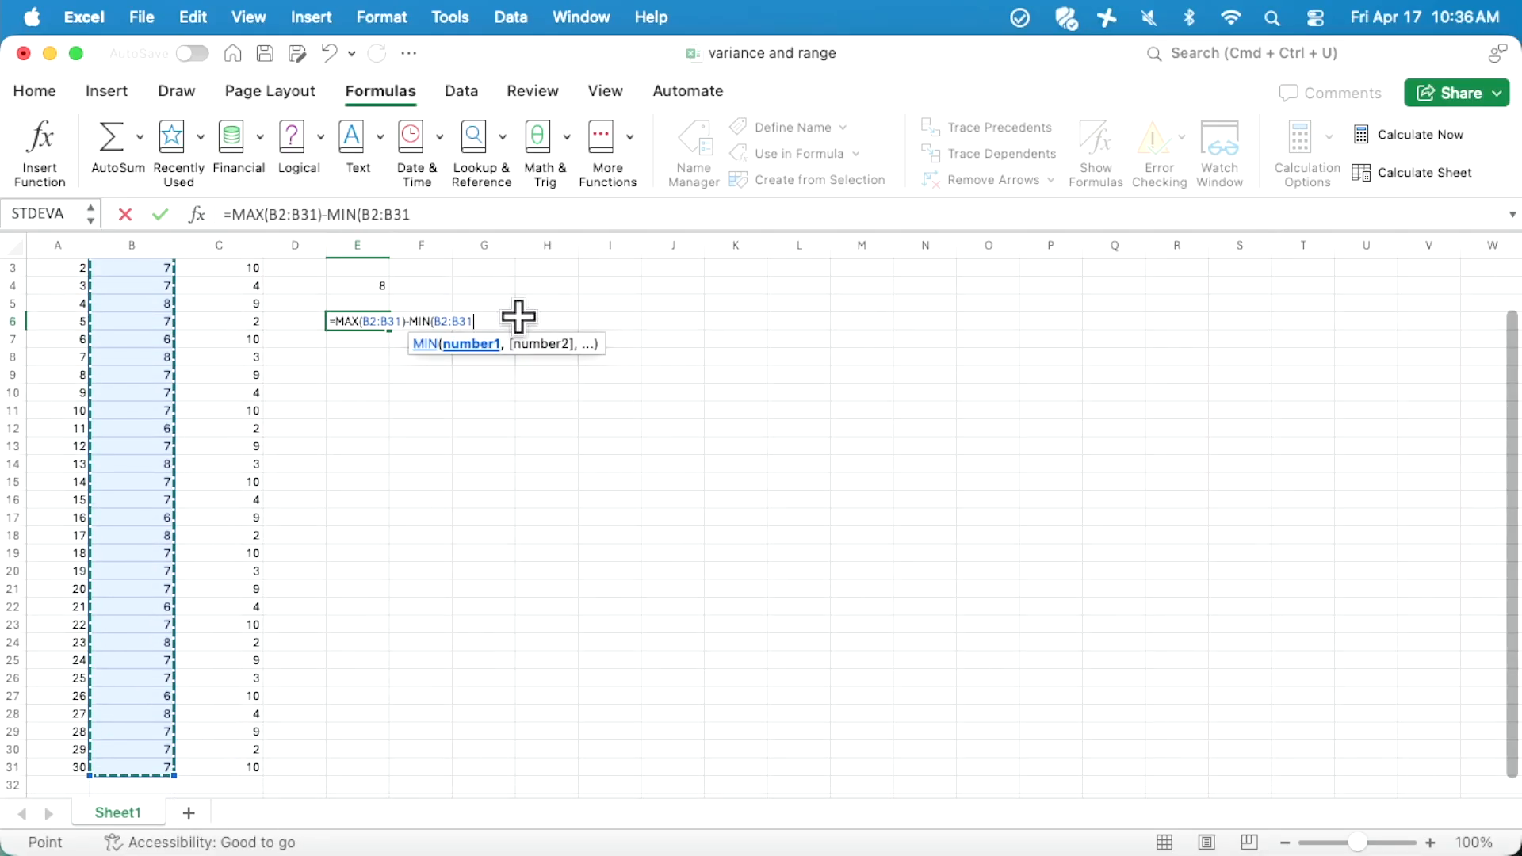
type(")")
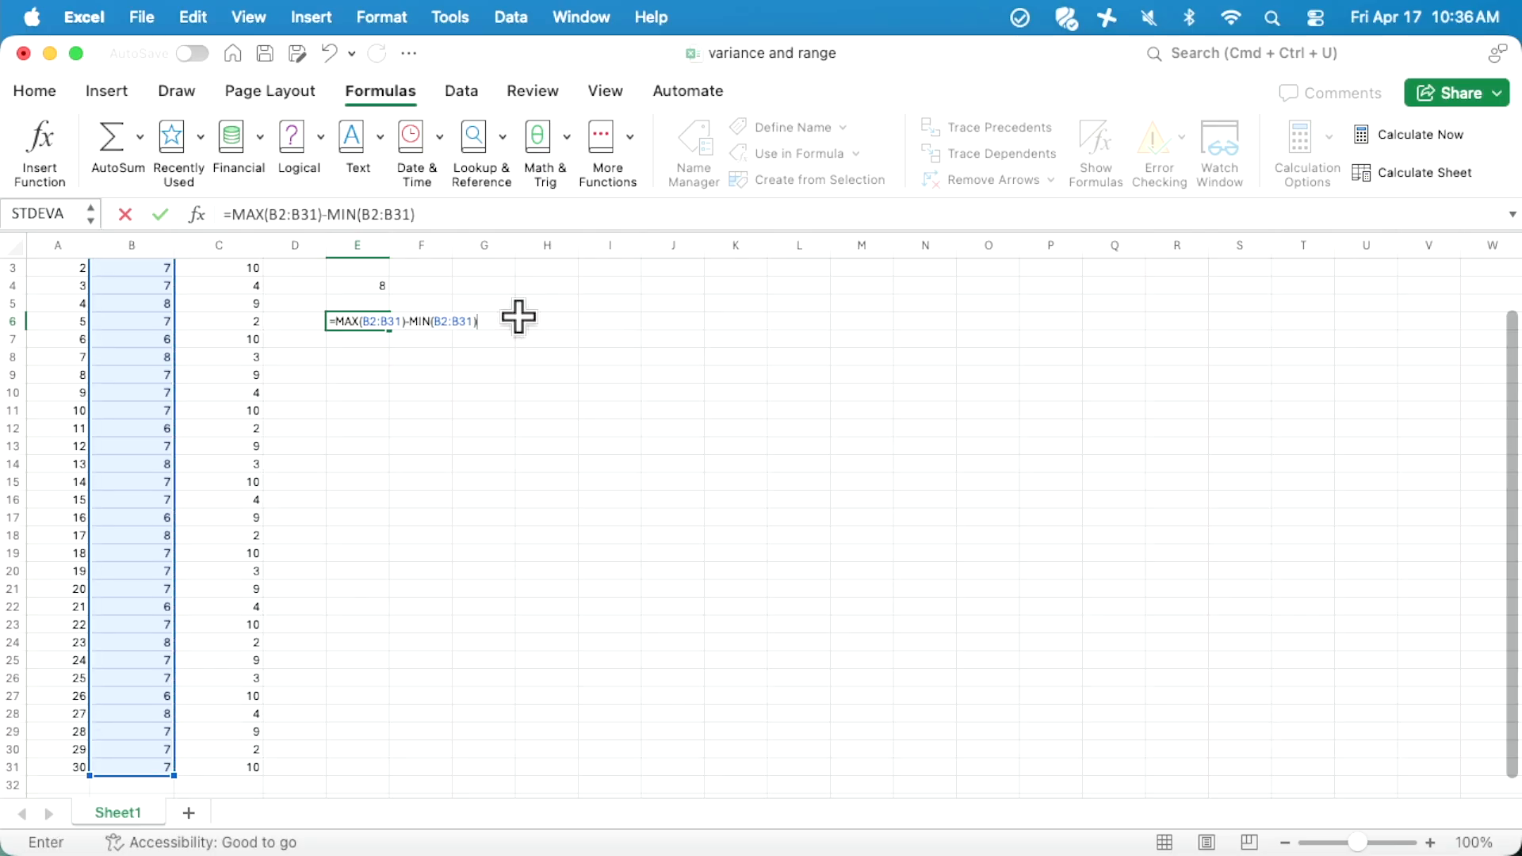
key("Return")
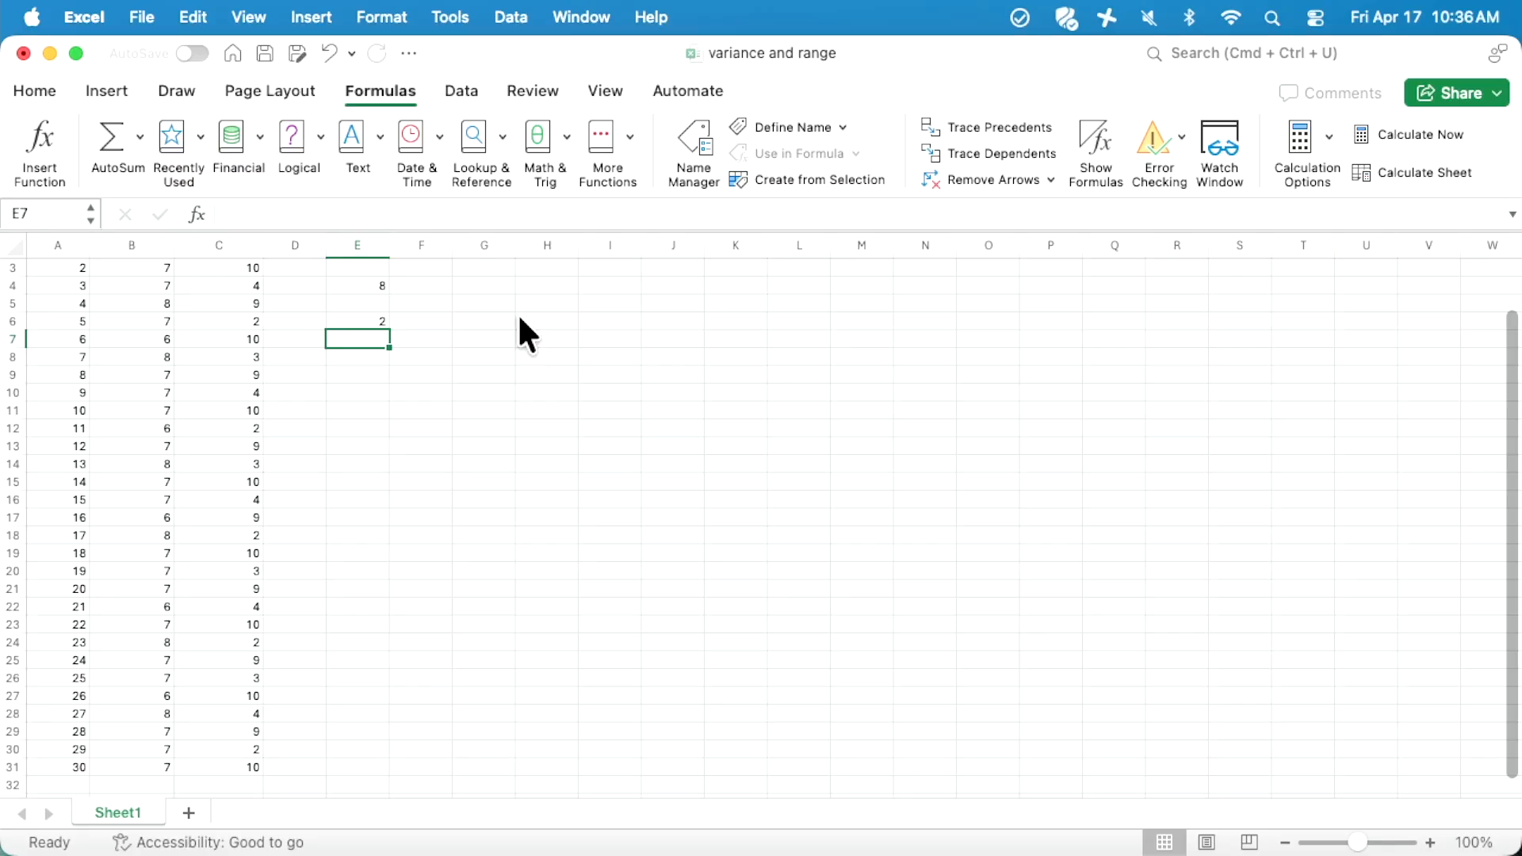
left_click(354, 316)
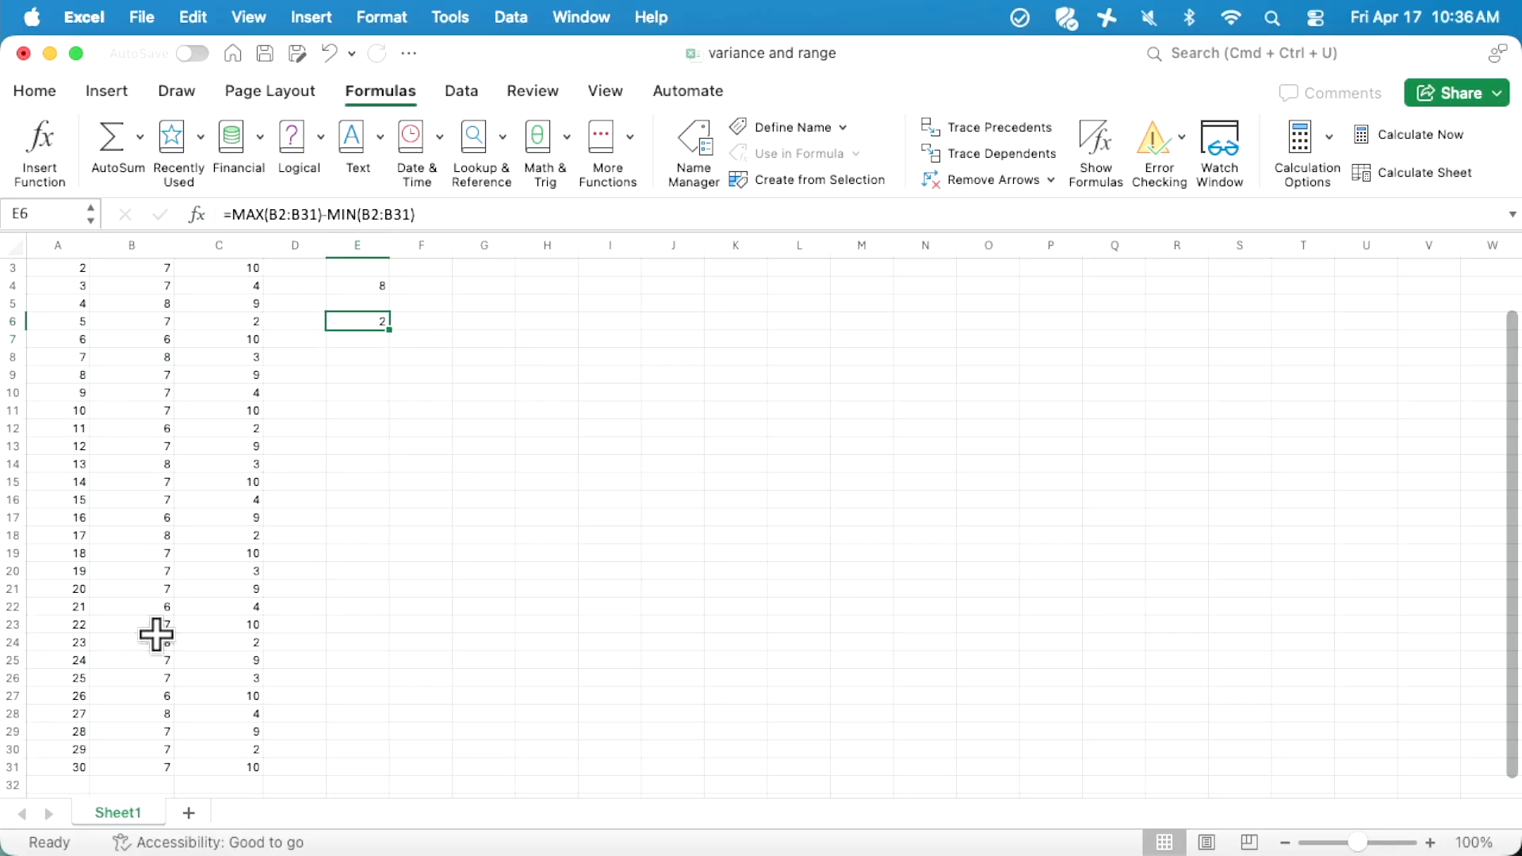
- Review the Grade 9 and Grade 10 stress columns alongside the two range results in column E
scroll(140, 451, "up", 2)
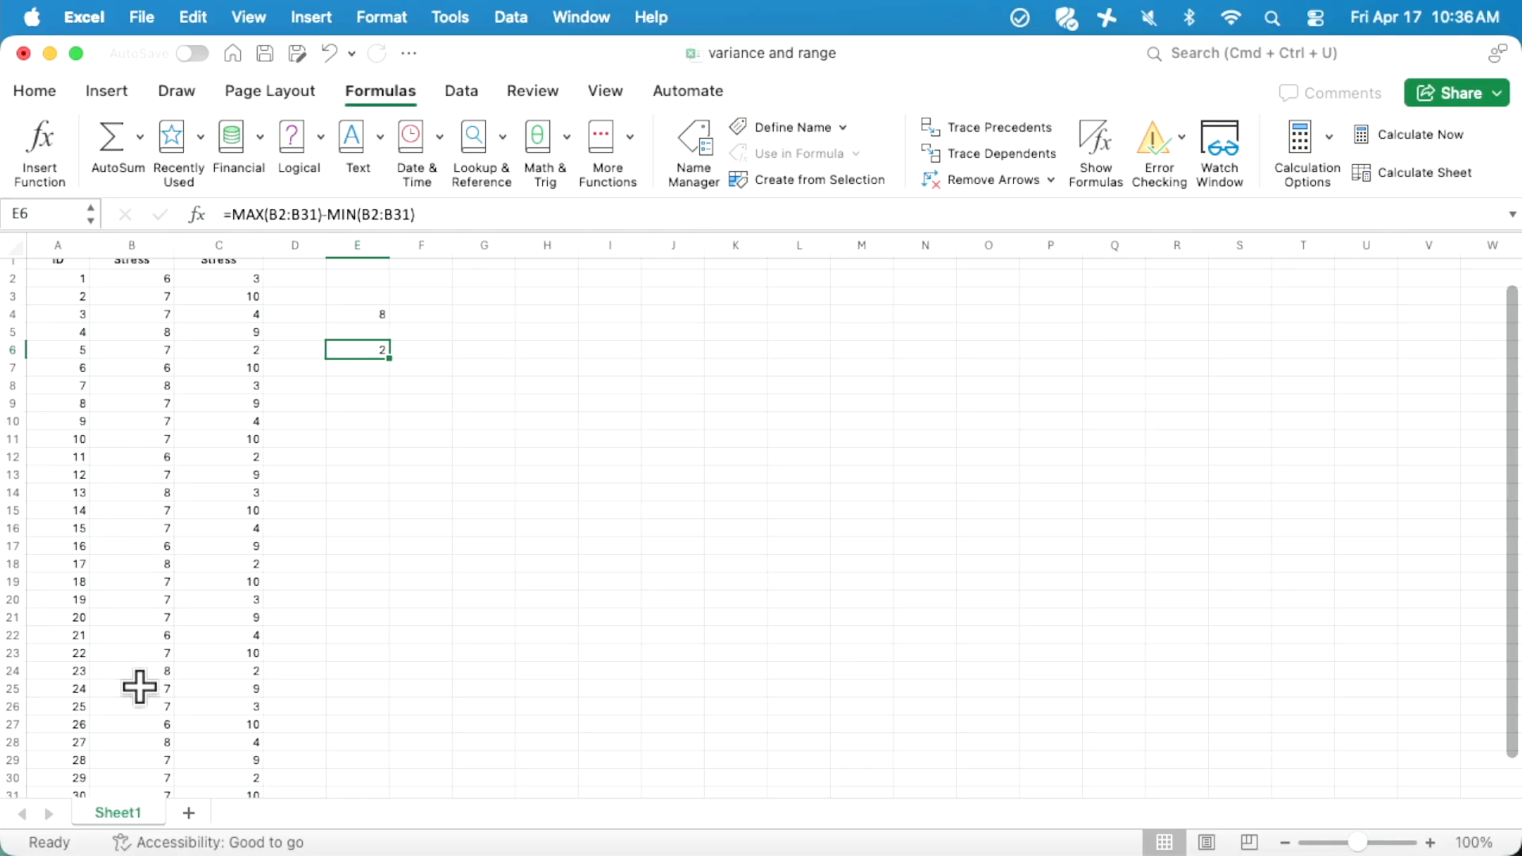
scroll(138, 686, "up", 1)
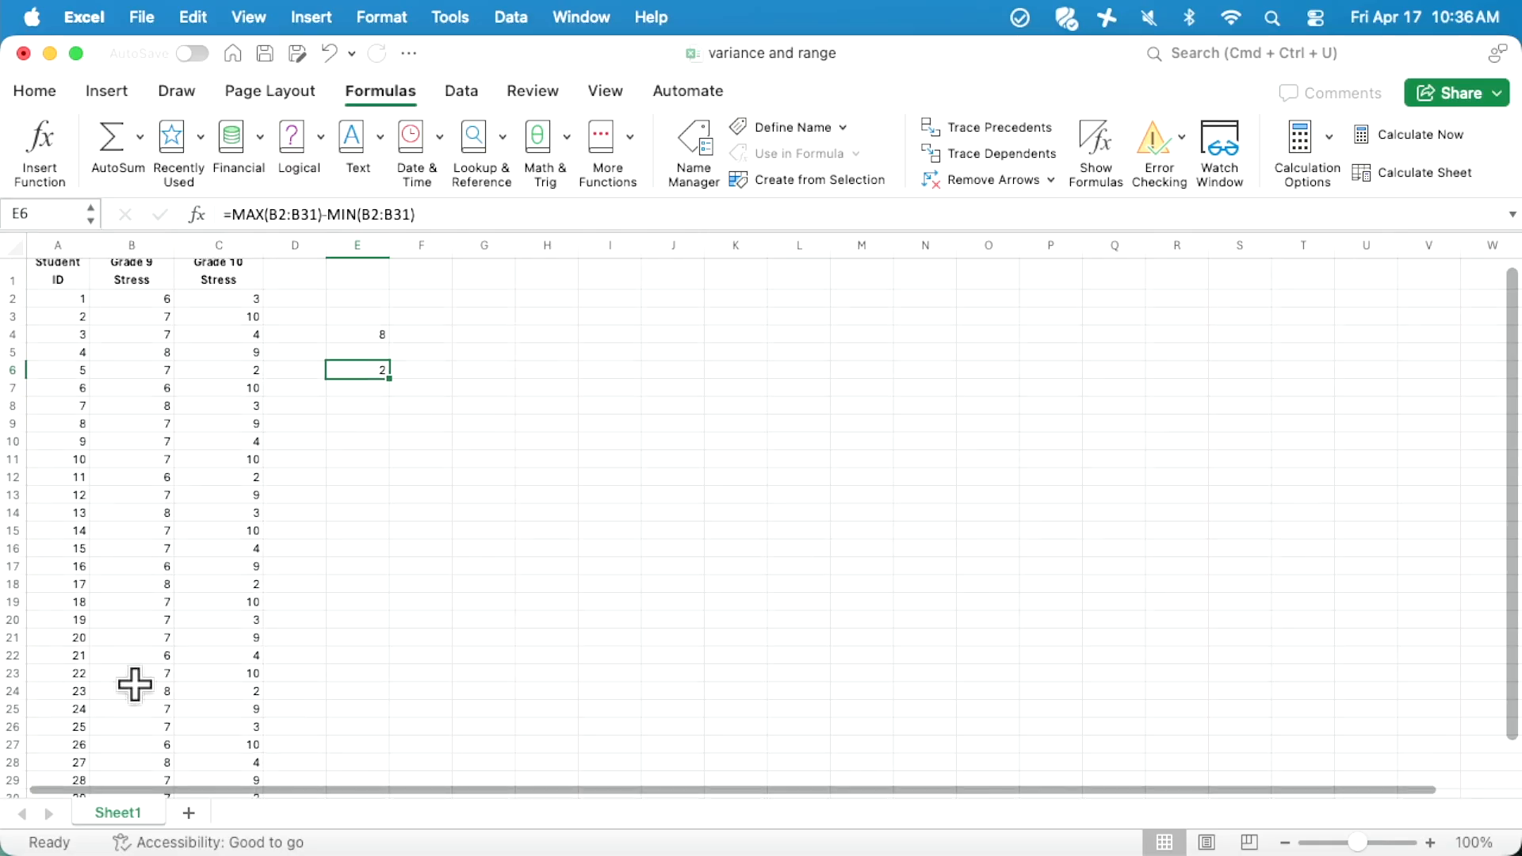
scroll(135, 684, "up", 1)
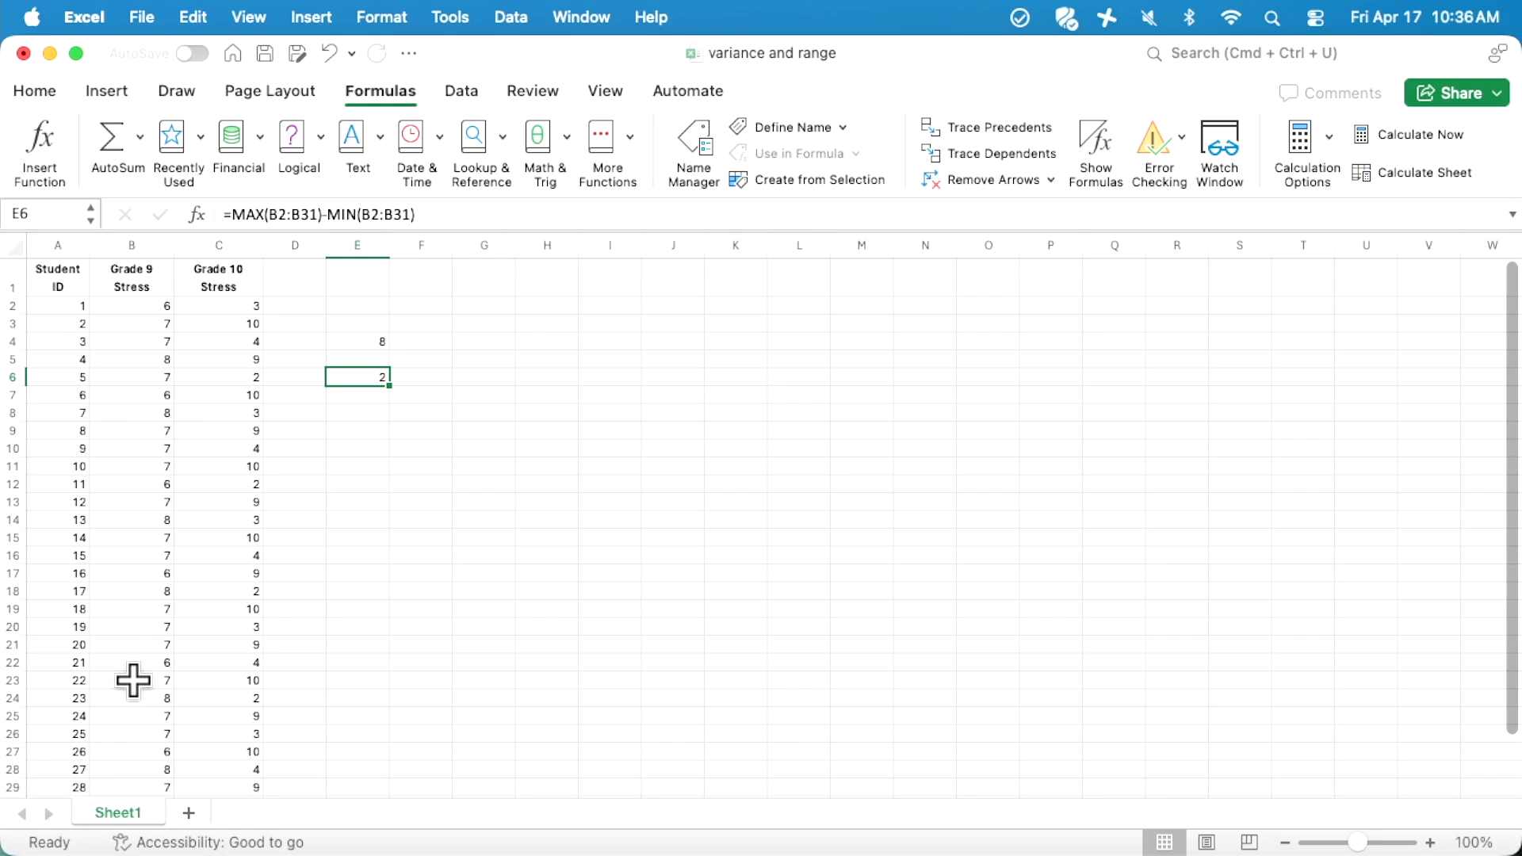
scroll(128, 700, "down", 1)
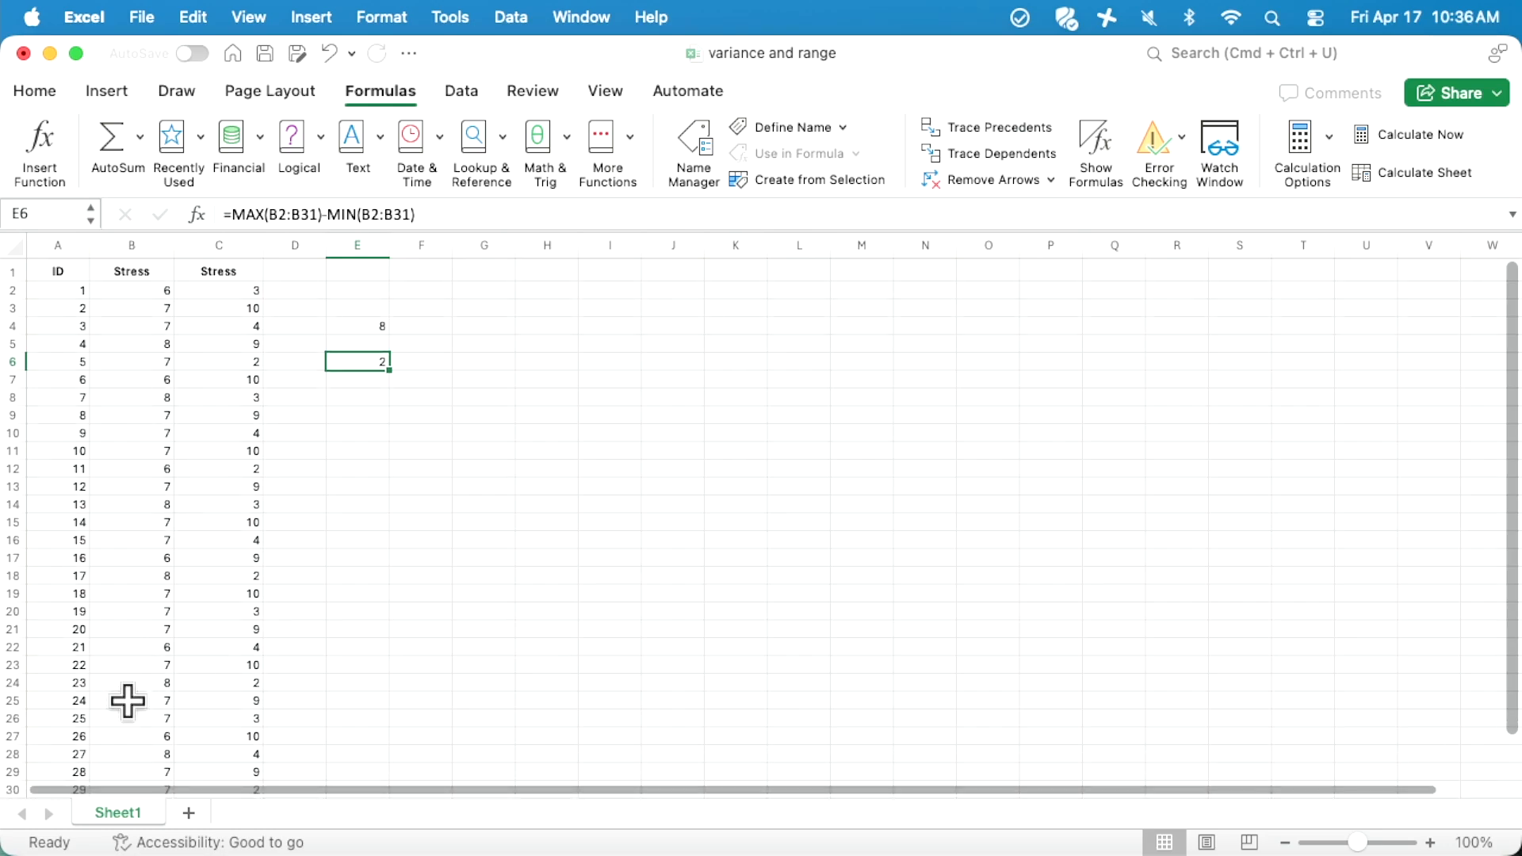
scroll(128, 701, "down", 4)
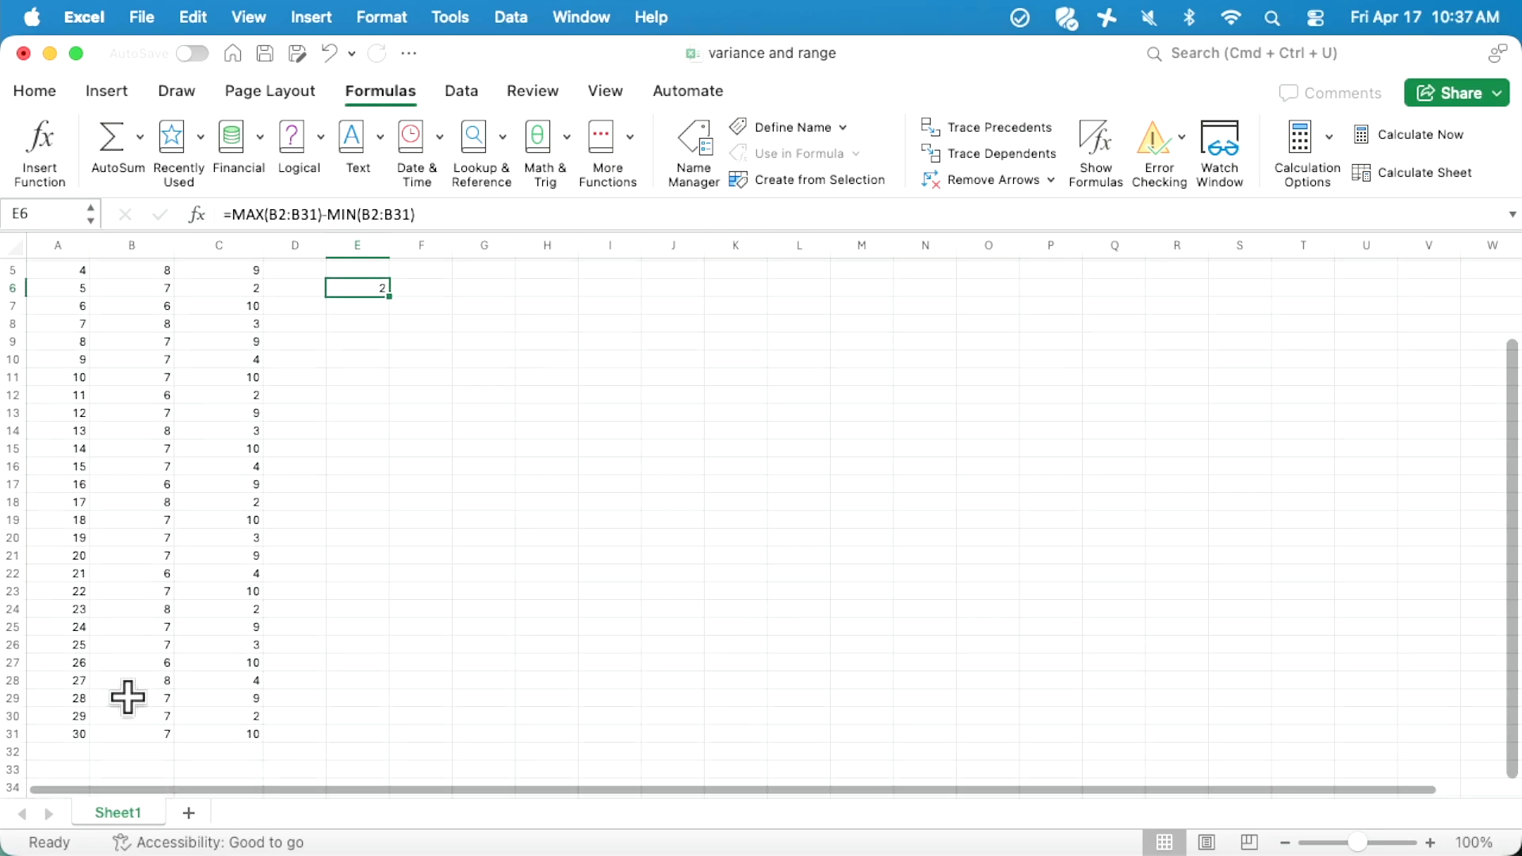
scroll(128, 698, "up", 4)
scroll(127, 694, "up", 1)
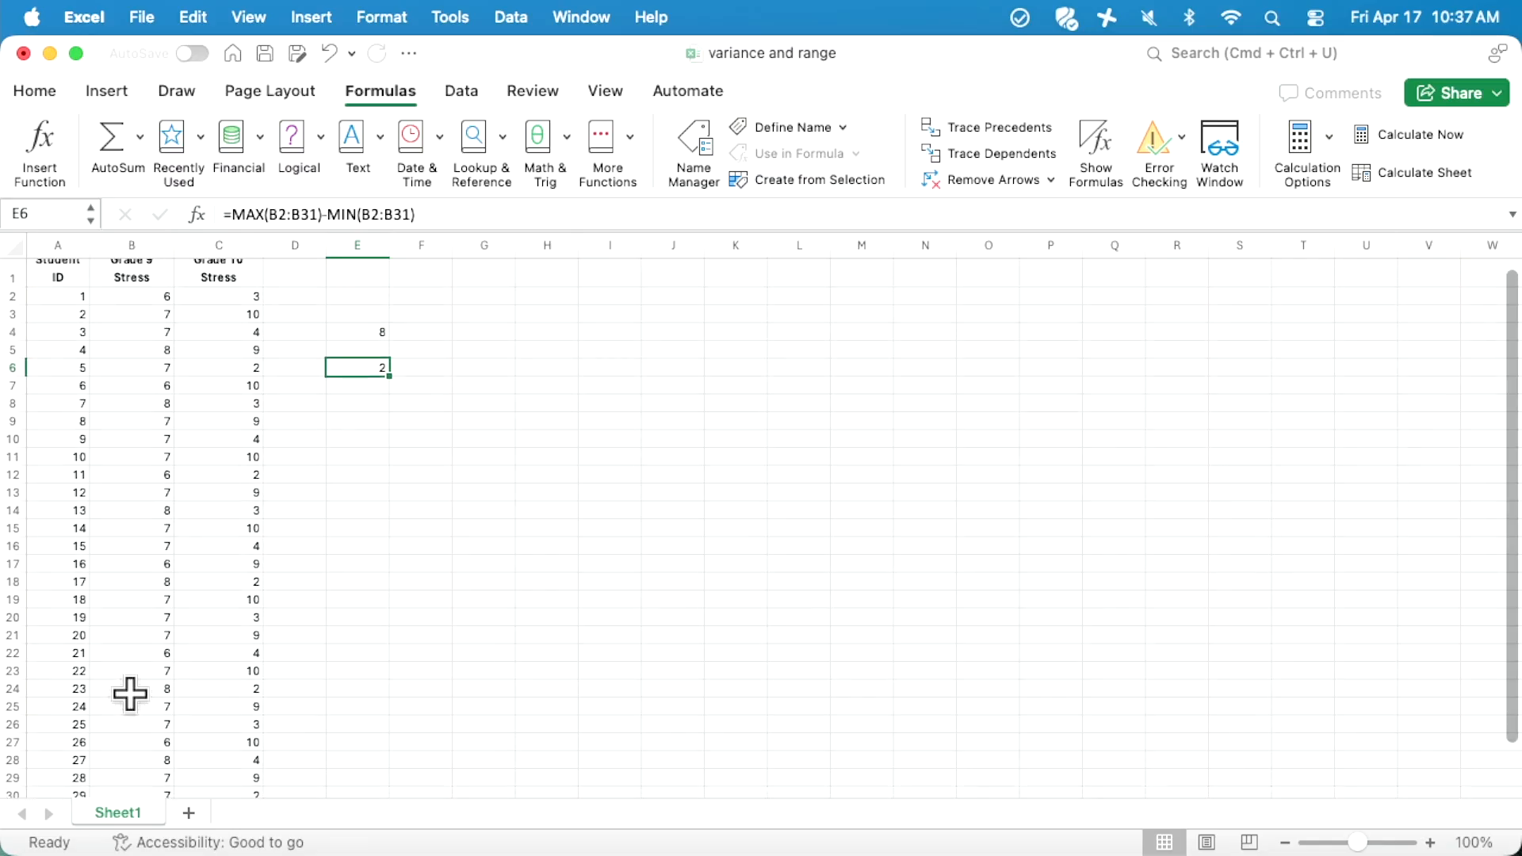